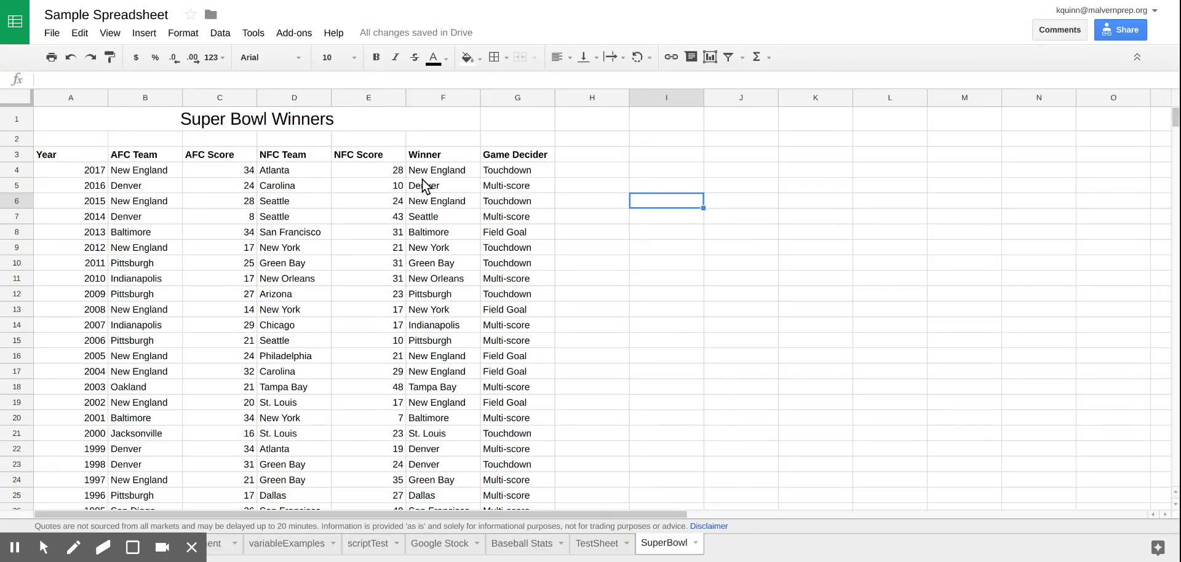
# Step: Review the Super Bowl results from the newest to the oldest year, including the first entries in the Winner column
pyautogui.scroll(-5, 448, 225)
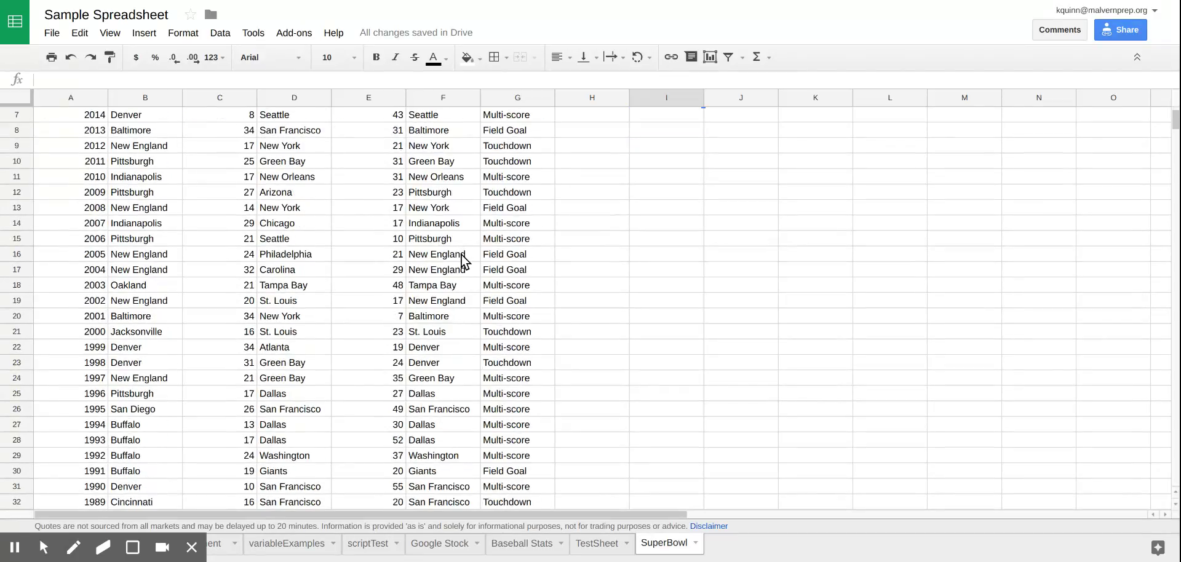
pyautogui.scroll(-8, 493, 353)
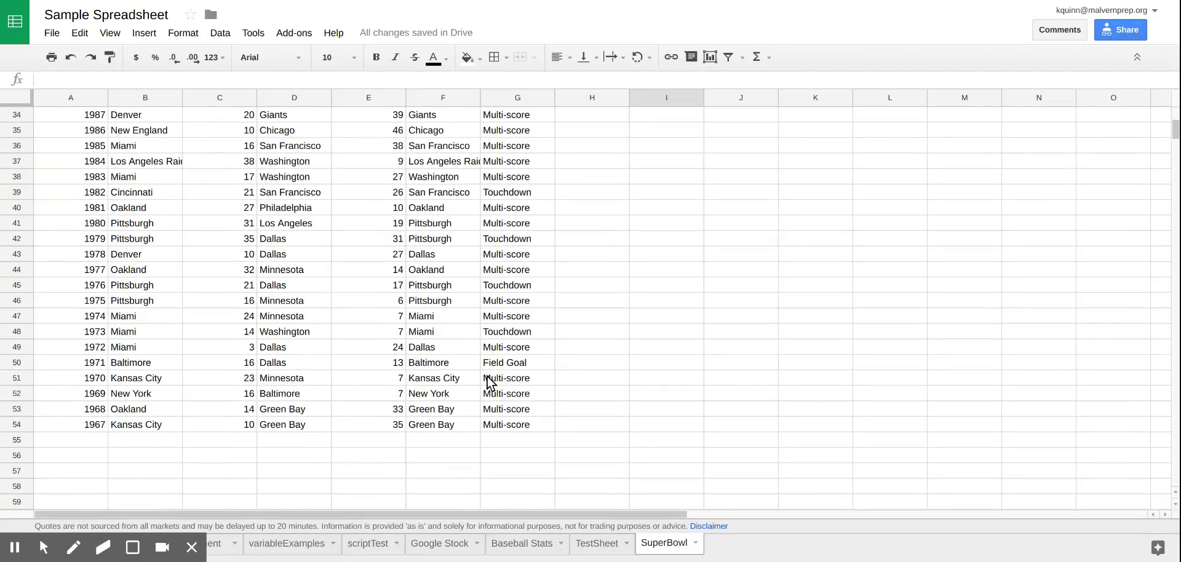
pyautogui.scroll(5, 450, 388)
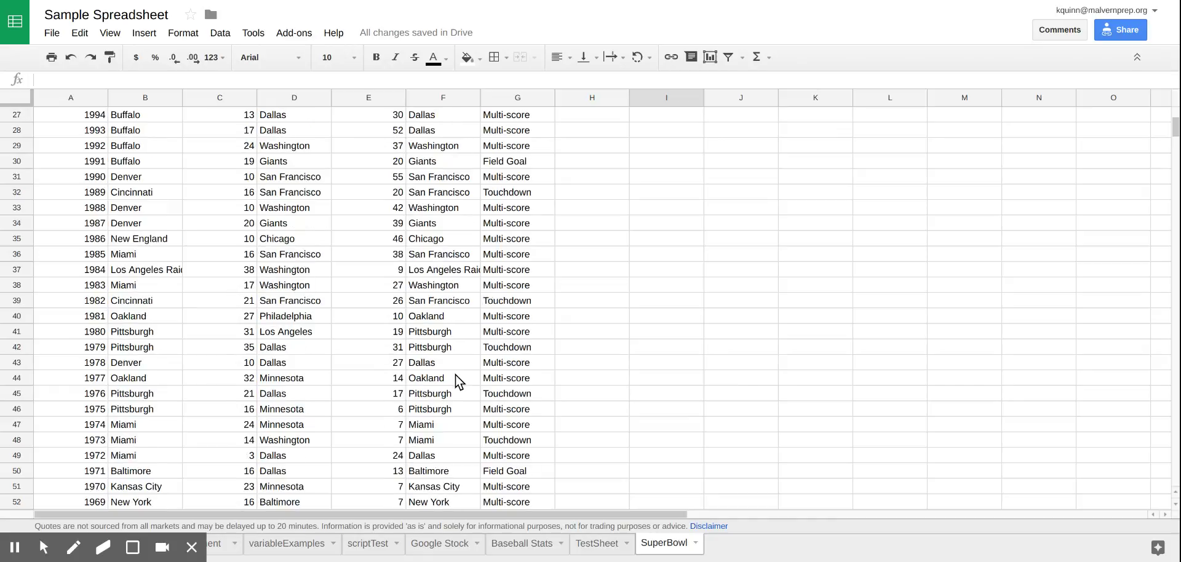
pyautogui.scroll(7, 459, 376)
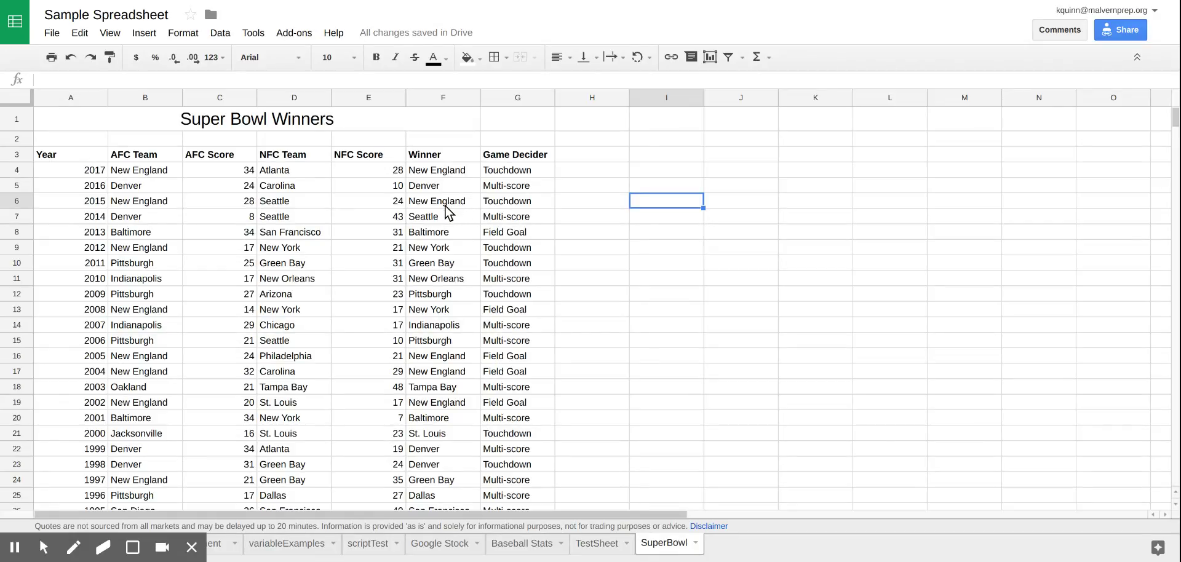
pyautogui.moveTo(455, 171); pyautogui.dragTo(458, 208)
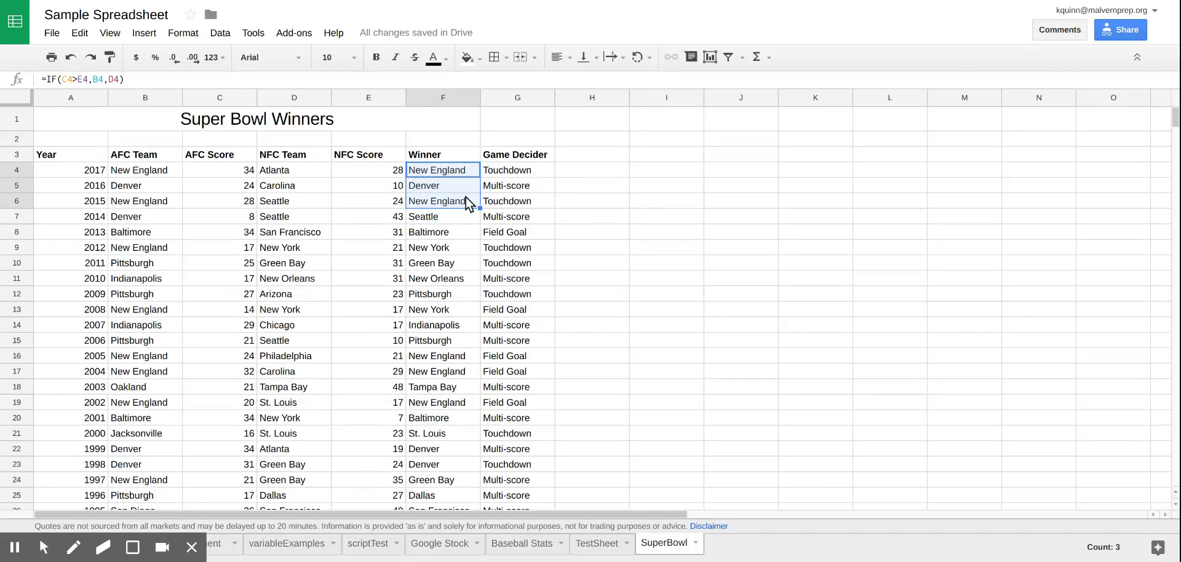
# Step: Enter =unique(F4:F) in cell I3 to list each winning team once, and select the resulting team list
pyautogui.click(653, 156)
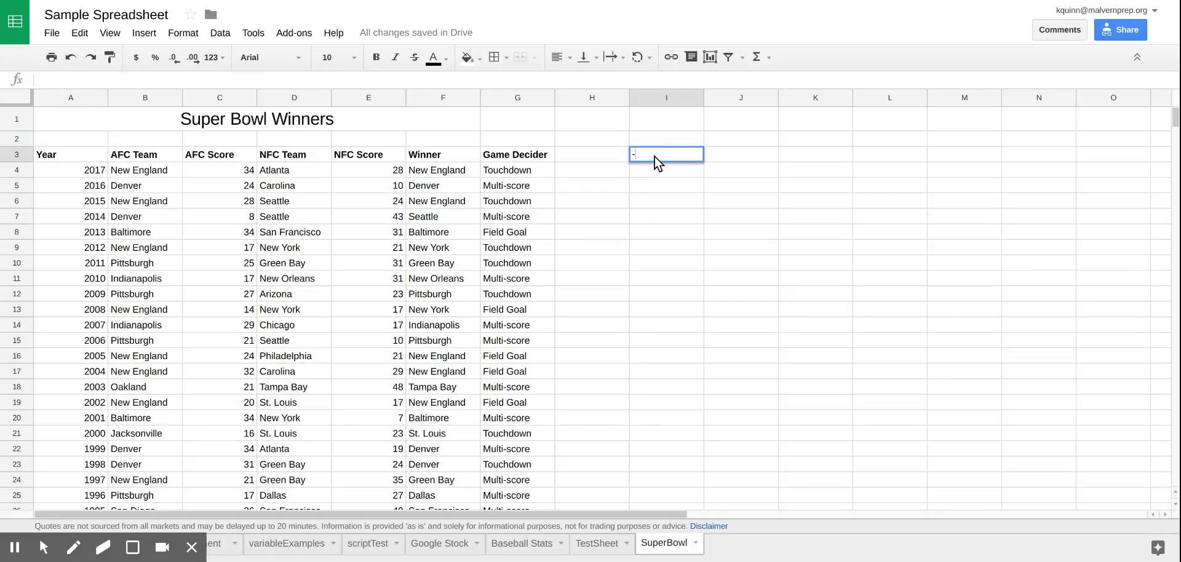
pyautogui.write('=')
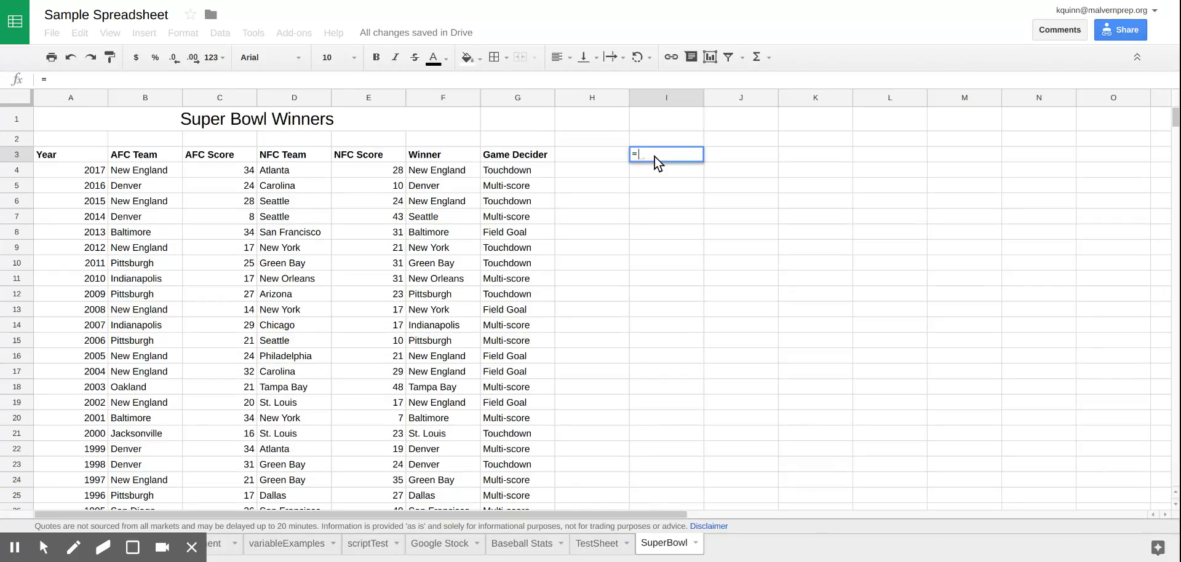
pyautogui.write('uni')
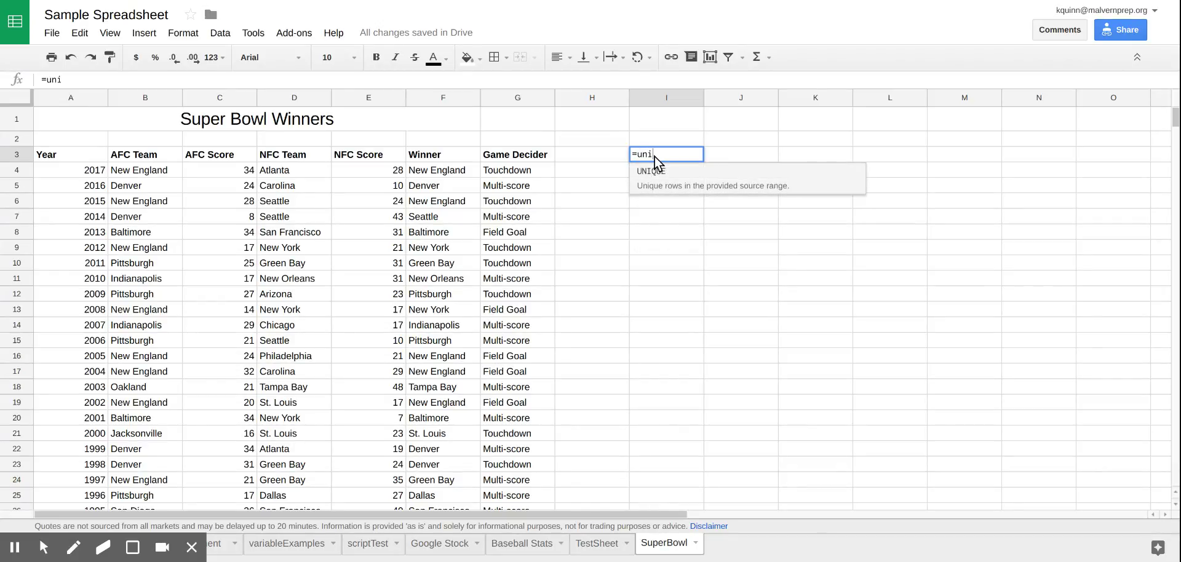
pyautogui.write('que(')
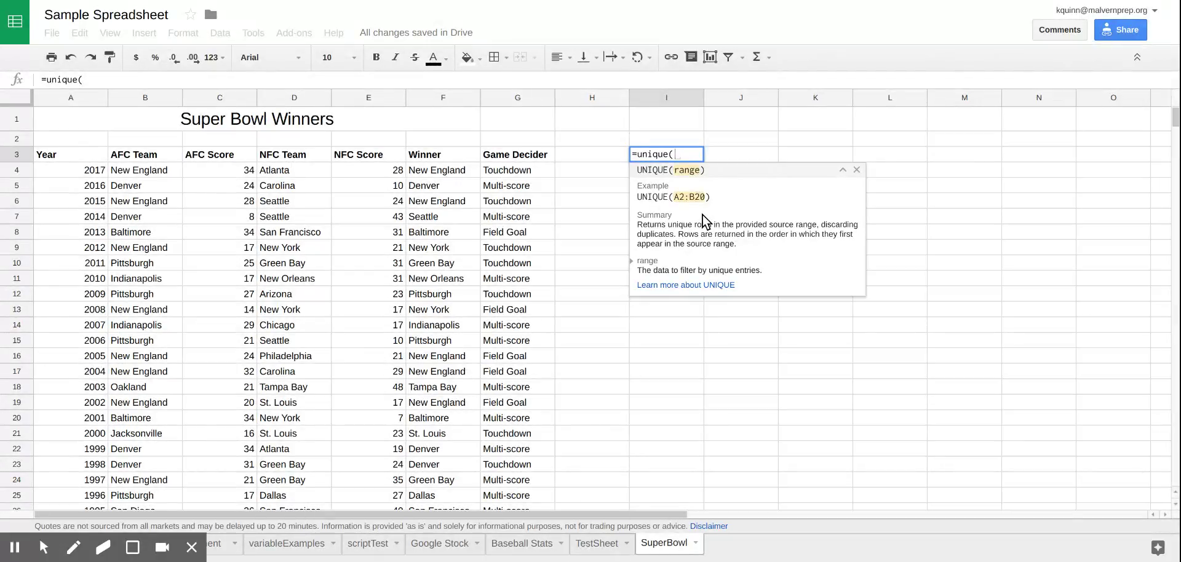
pyautogui.moveTo(428, 169); pyautogui.dragTo(432, 234)
pyautogui.press('BackSpace')
pyautogui.write(')')
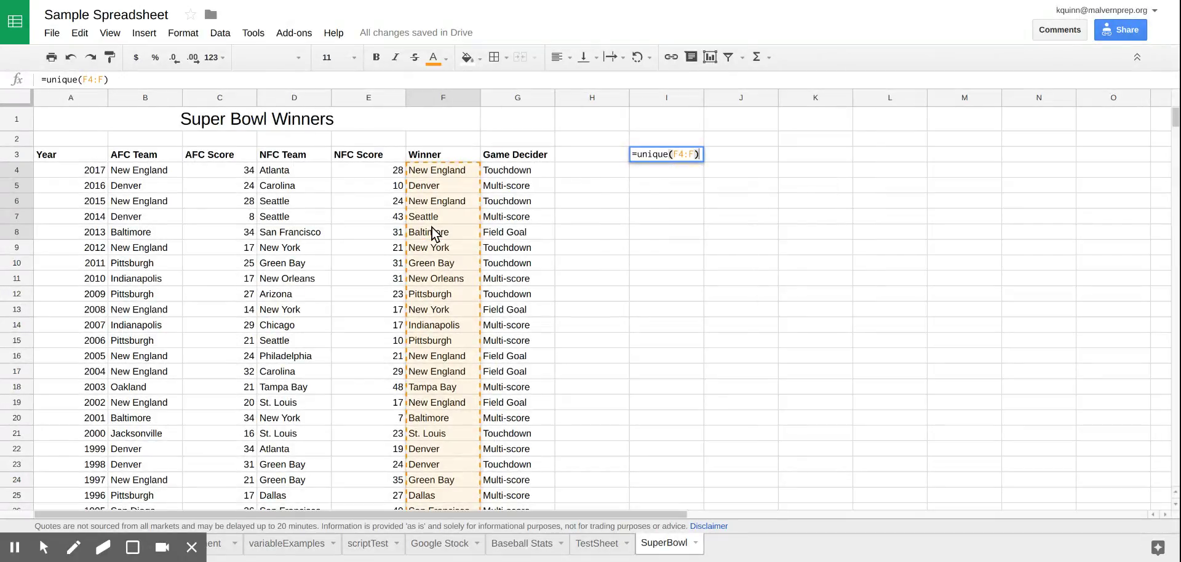
pyautogui.press('Return')
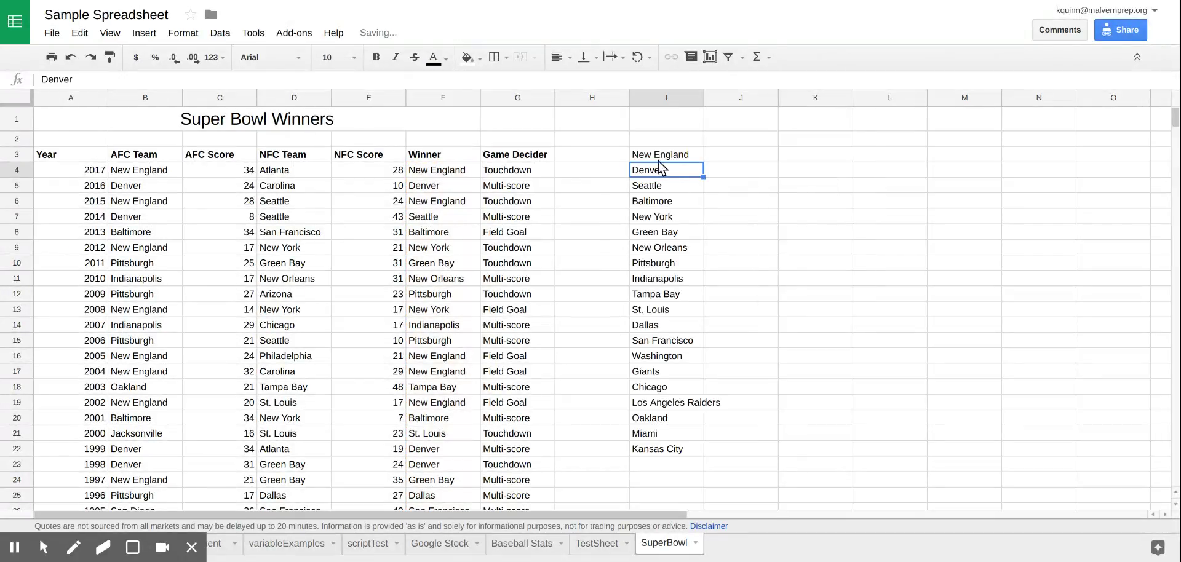
pyautogui.moveTo(661, 156); pyautogui.dragTo(665, 449)
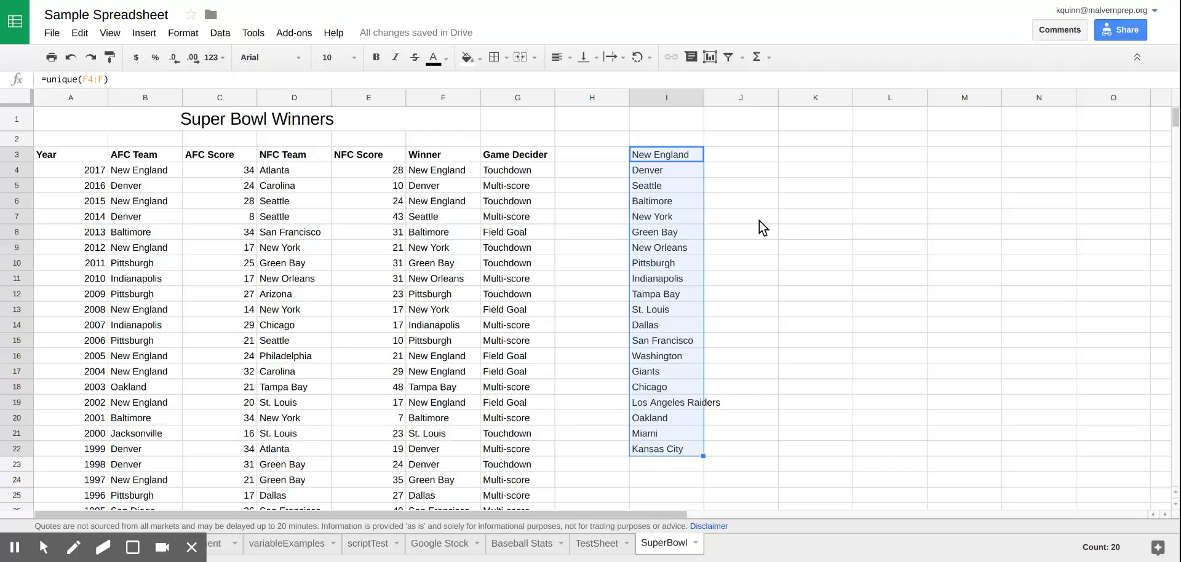
pyautogui.click(788, 161)
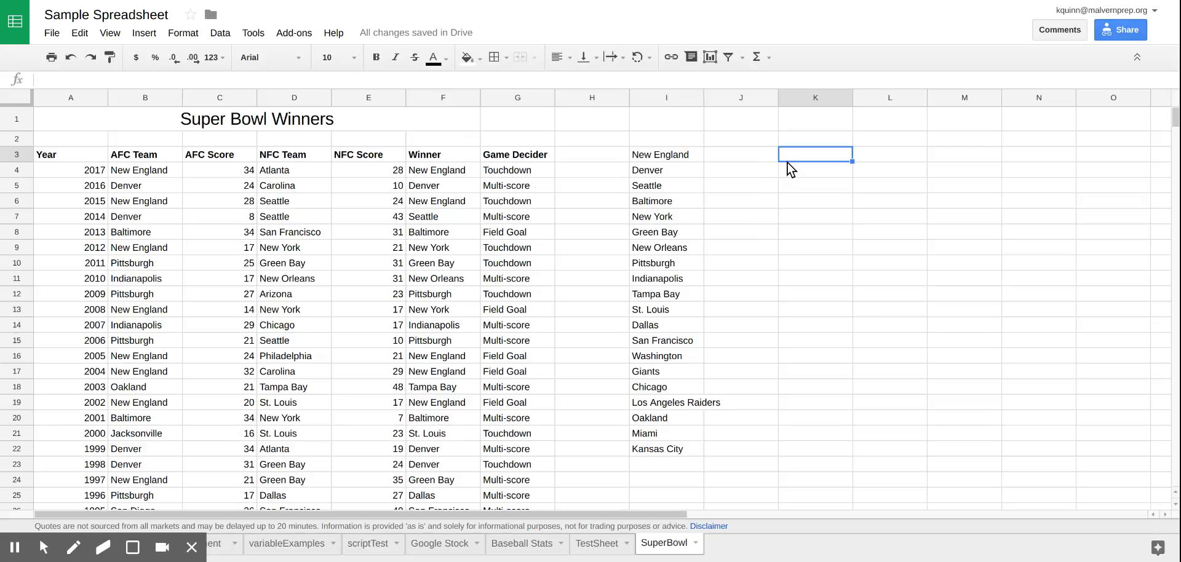
pyautogui.click(223, 32)
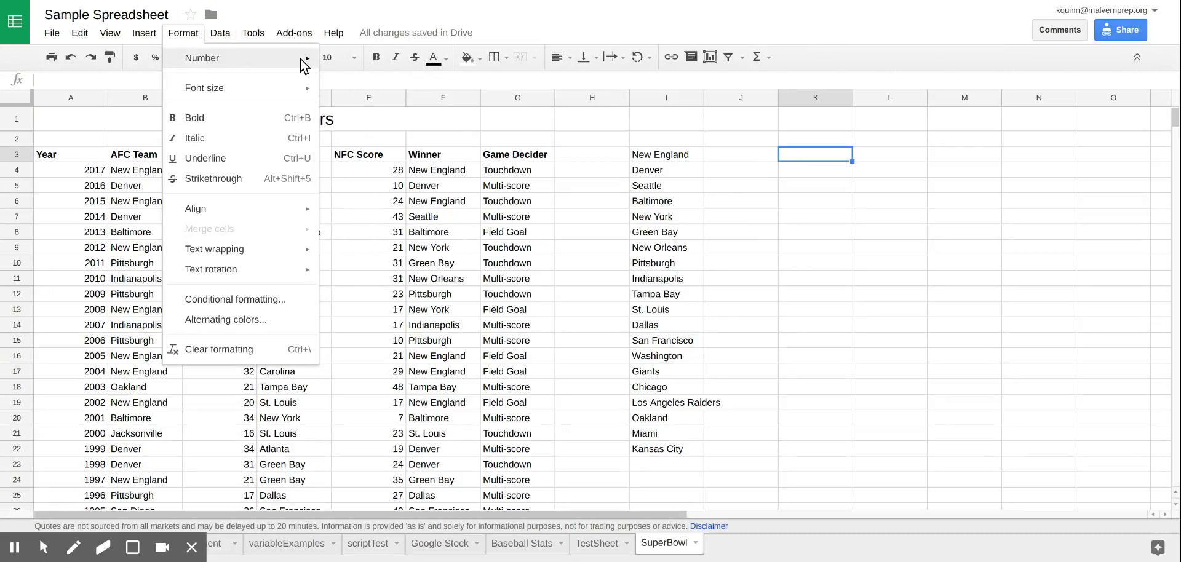
pyautogui.moveTo(223, 32)
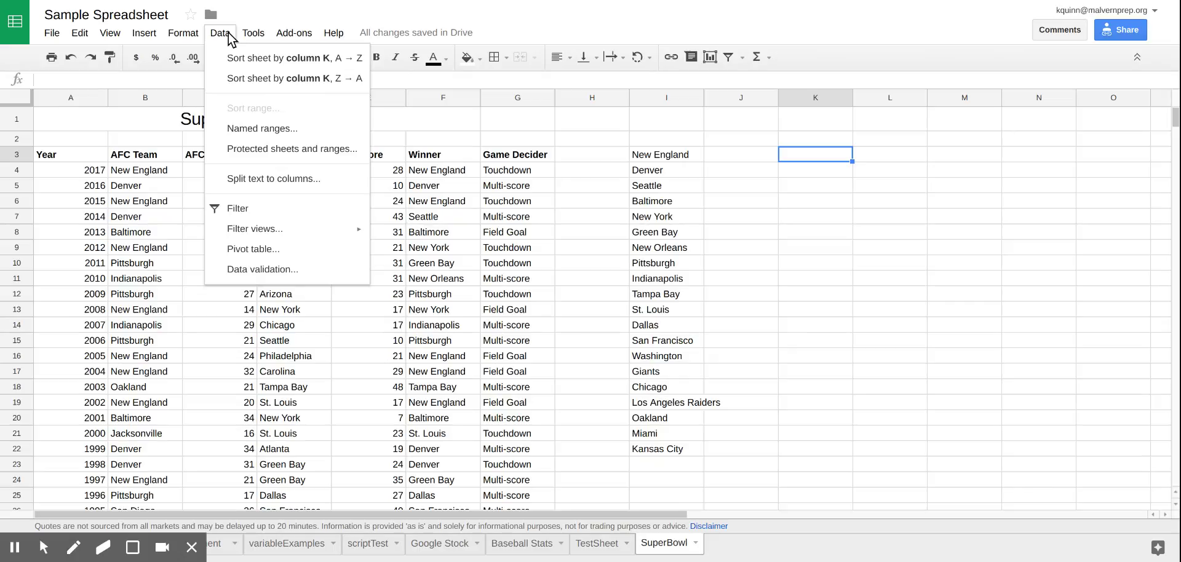
pyautogui.click(260, 208)
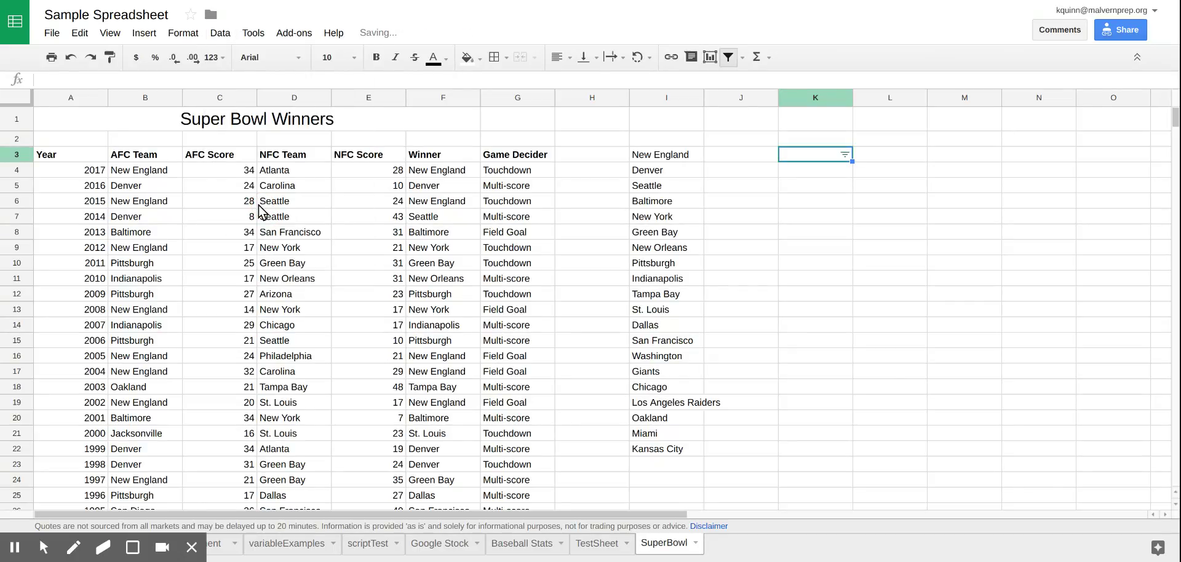
pyautogui.click(832, 156)
# Step: Replace the filter on cell K3 with a filter on the table headers from Year to Game Decider
pyautogui.moveTo(515, 154); pyautogui.dragTo(77, 159)
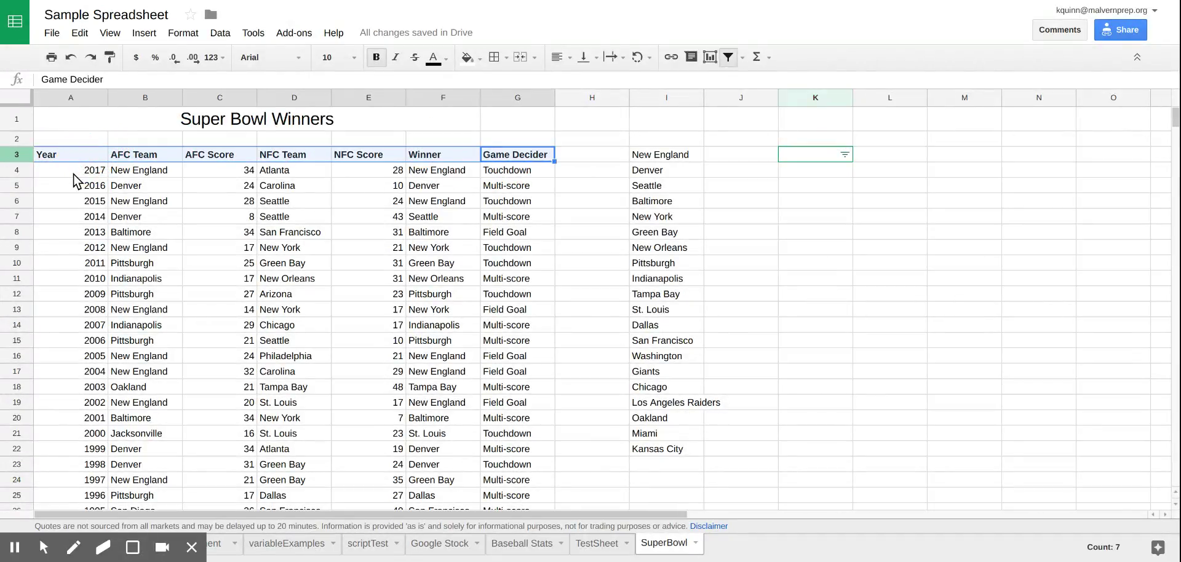
pyautogui.click(215, 35)
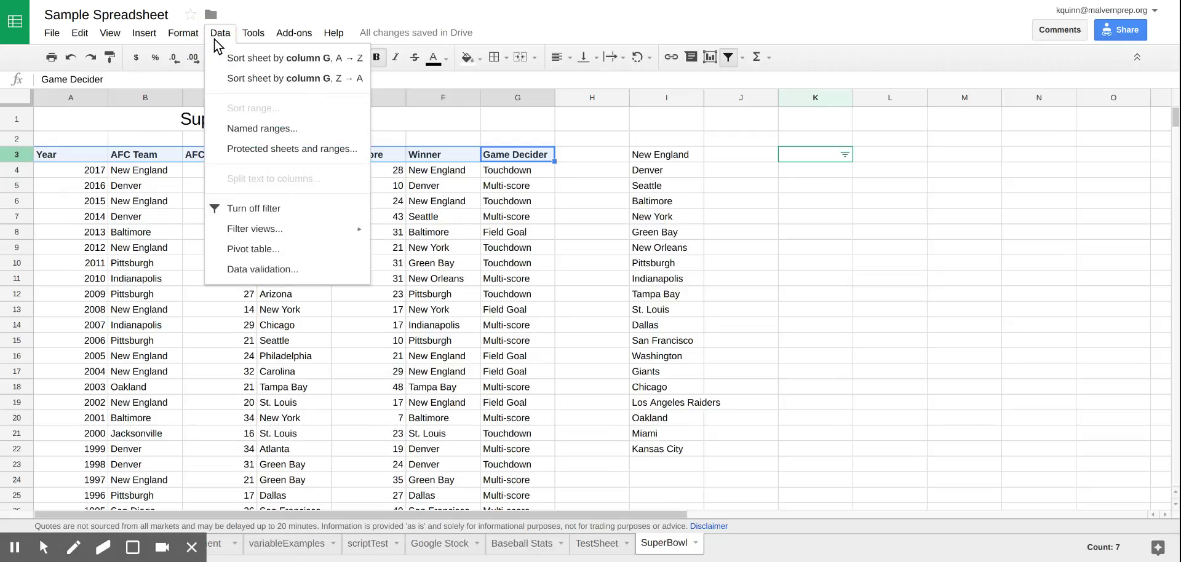
pyautogui.click(259, 212)
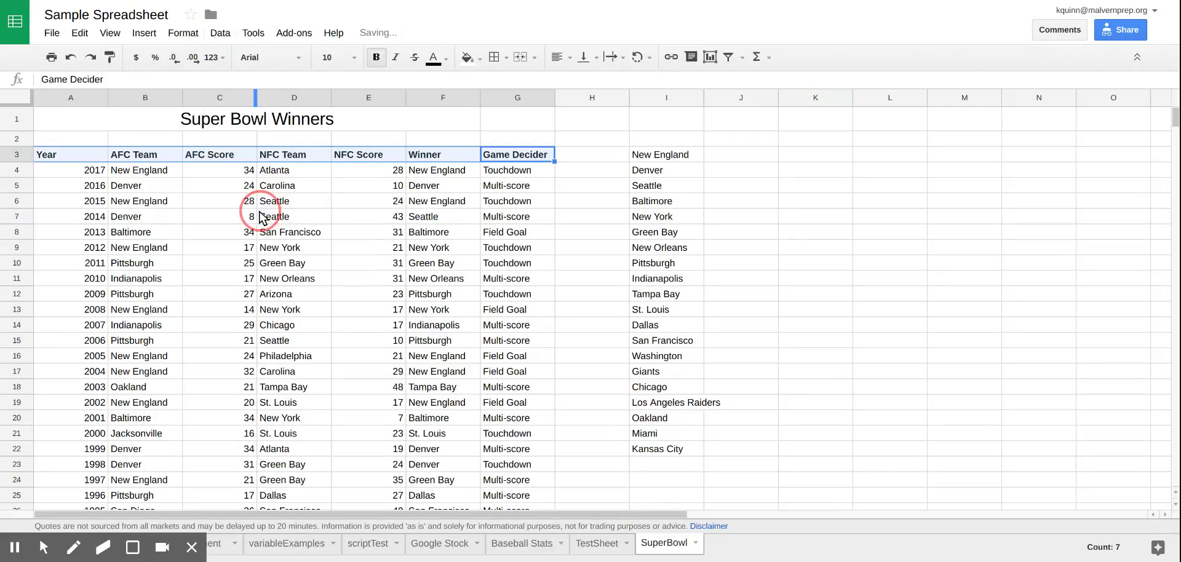
pyautogui.click(218, 38)
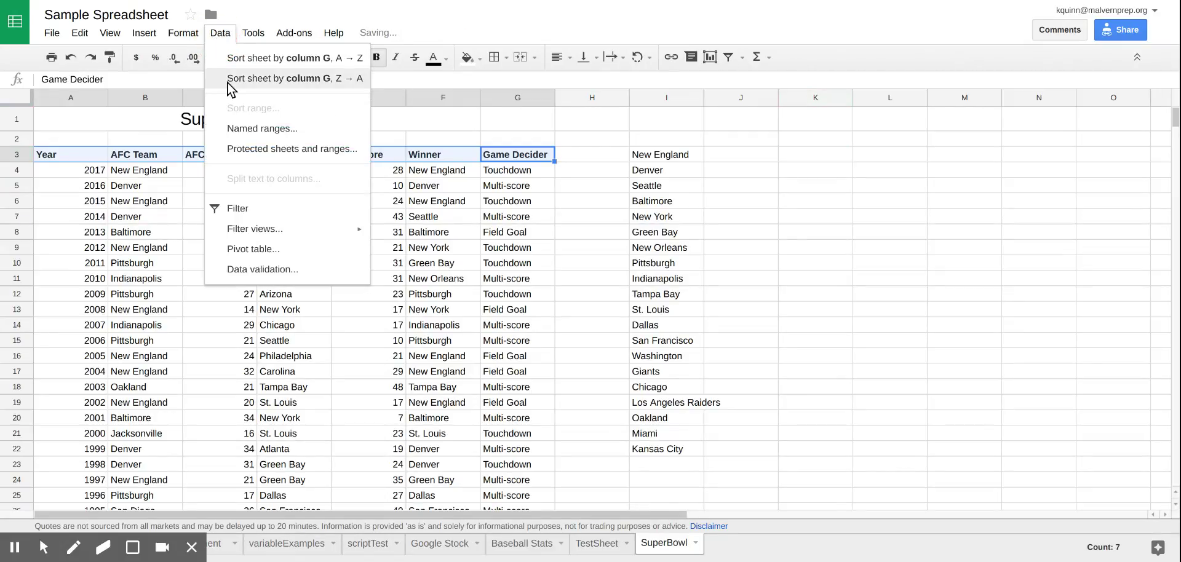
pyautogui.click(255, 212)
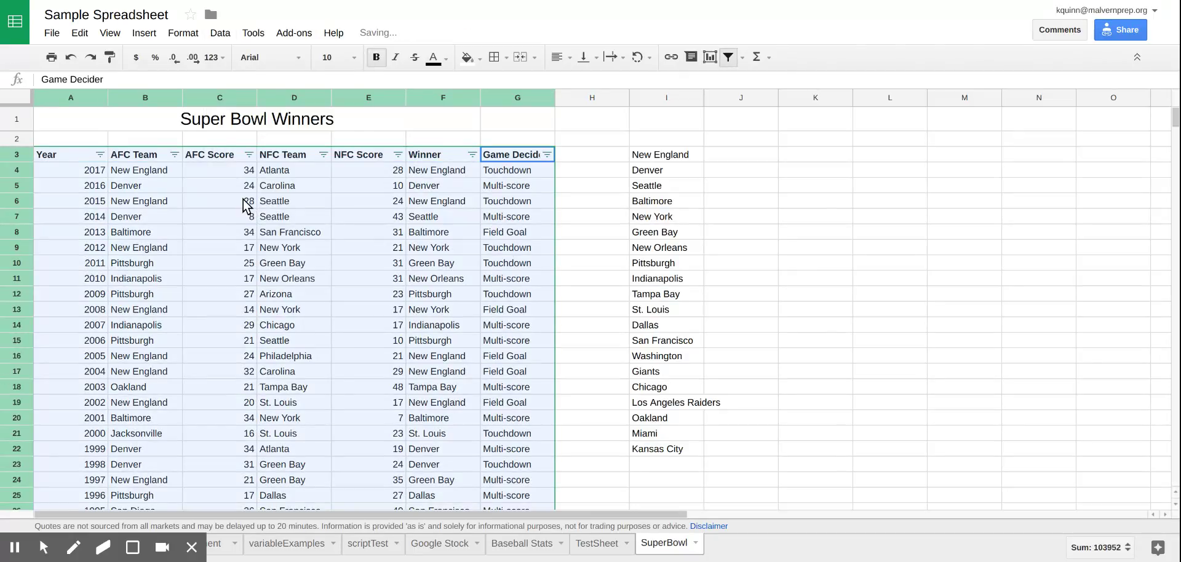
pyautogui.click(803, 199)
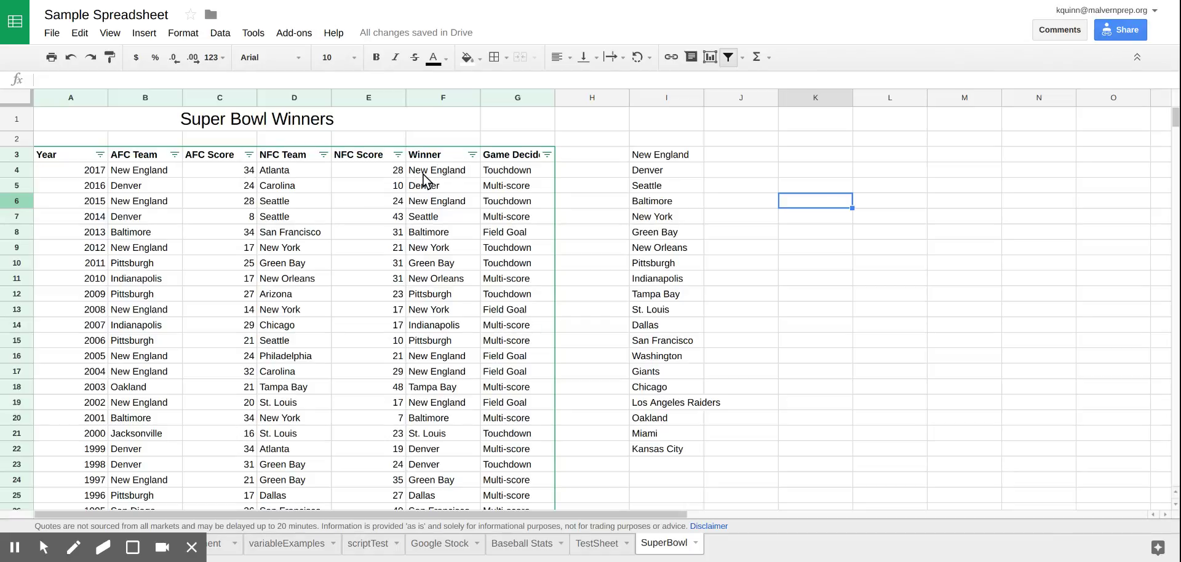
# Step: Filter the Game Decider column to show only Field Goal games, and look over the winners of those games
pyautogui.click(545, 155)
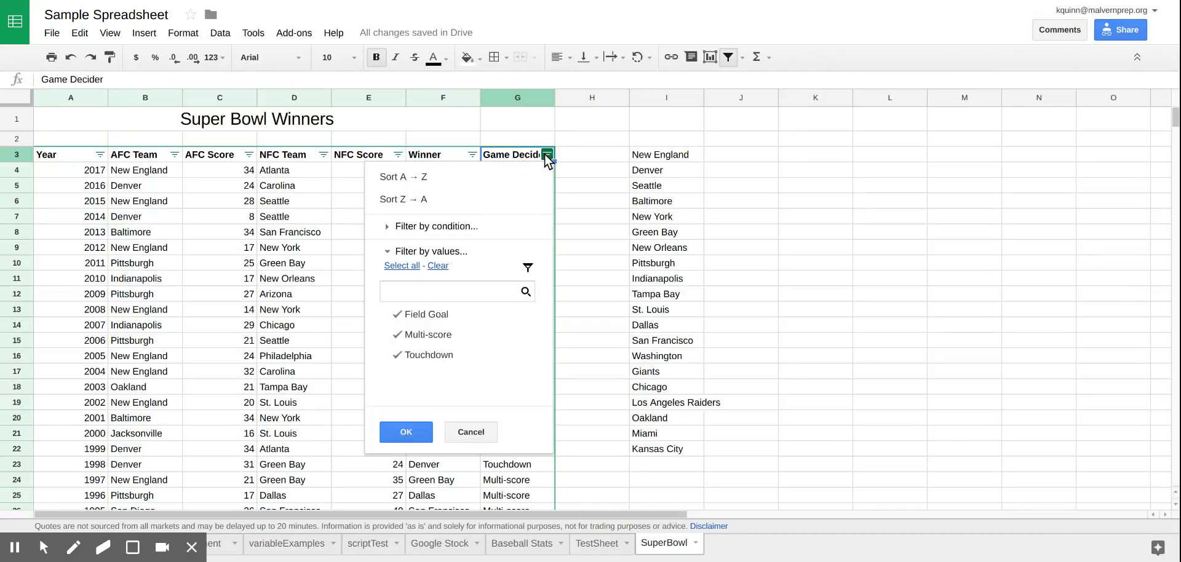
pyautogui.click(397, 334)
pyautogui.click(397, 355)
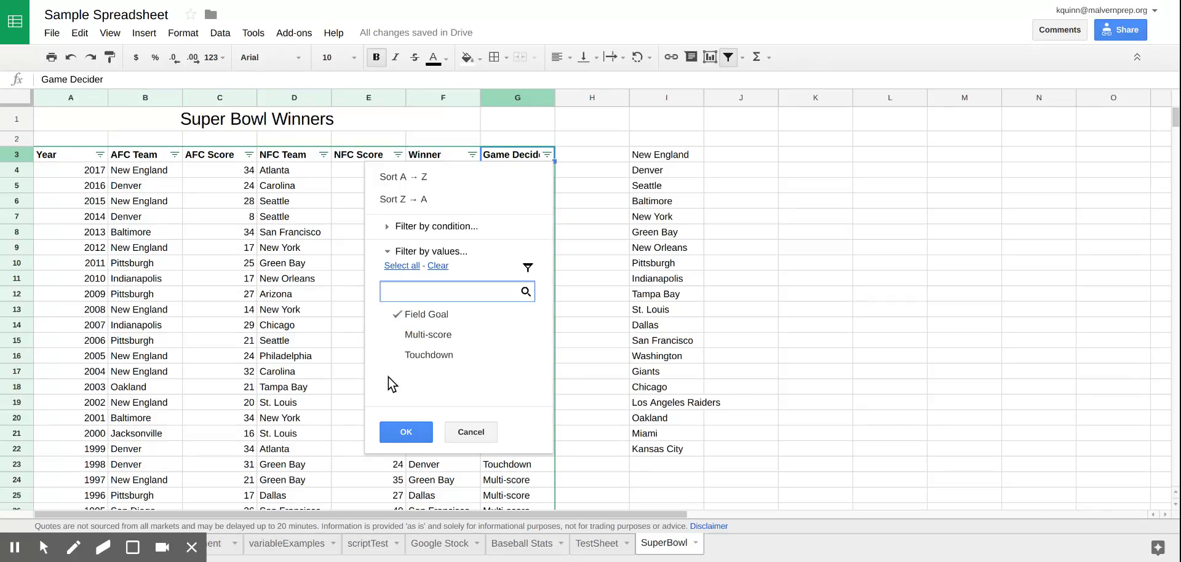
pyautogui.click(410, 435)
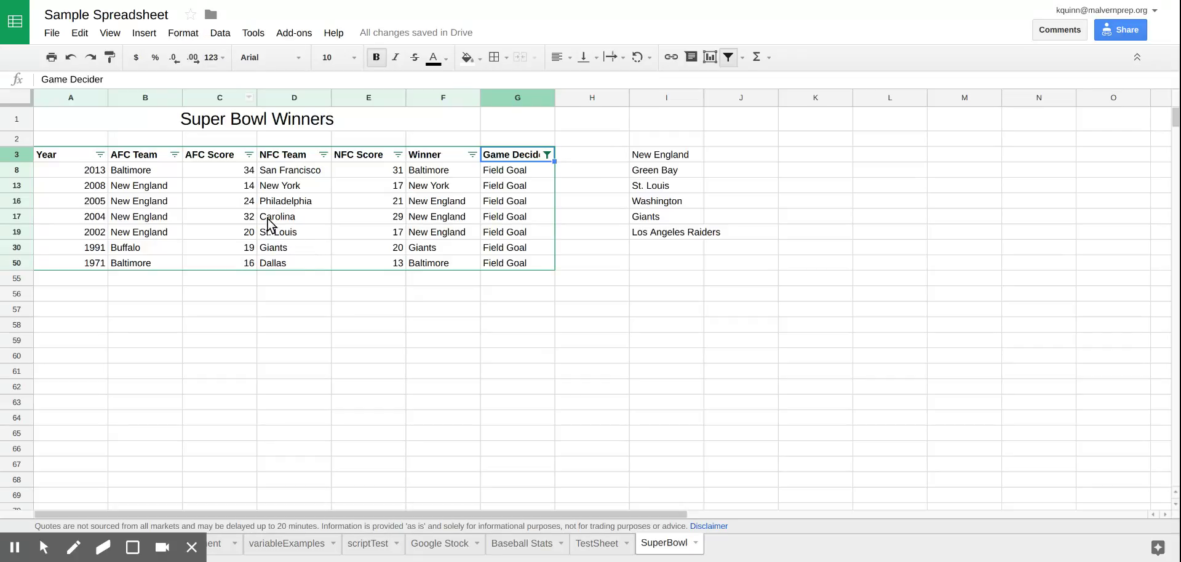
pyautogui.click(431, 188)
pyautogui.moveTo(432, 196); pyautogui.dragTo(452, 264)
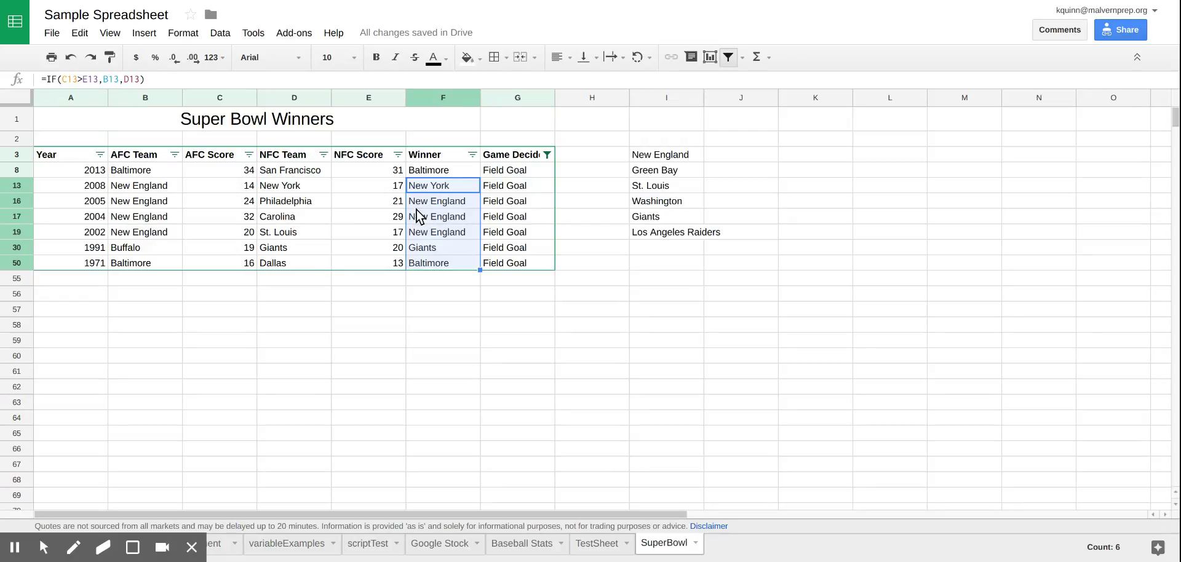
# Step: Turn off the filter on the Super Bowl table so that all its rows are shown again
pyautogui.click(100, 154)
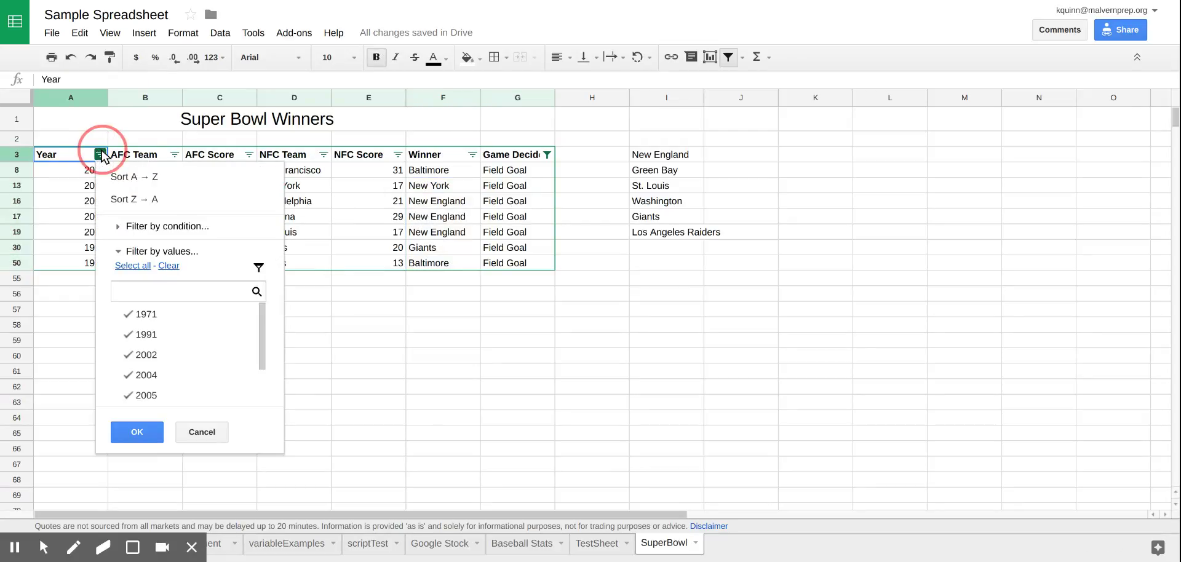
pyautogui.moveTo(101, 157); pyautogui.dragTo(525, 168)
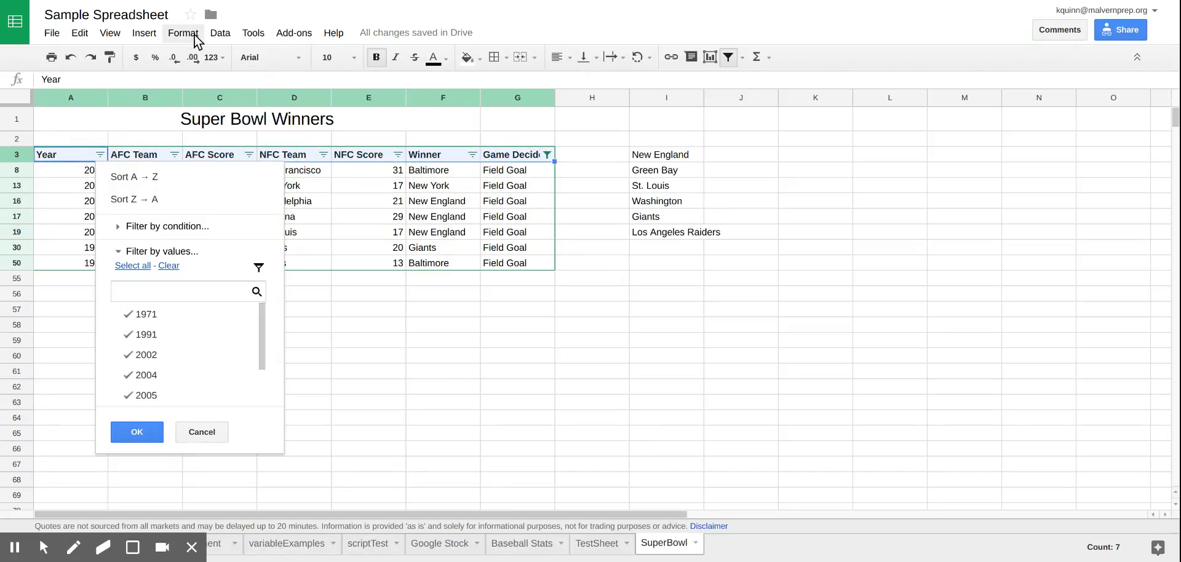
pyautogui.click(219, 34)
pyautogui.click(269, 210)
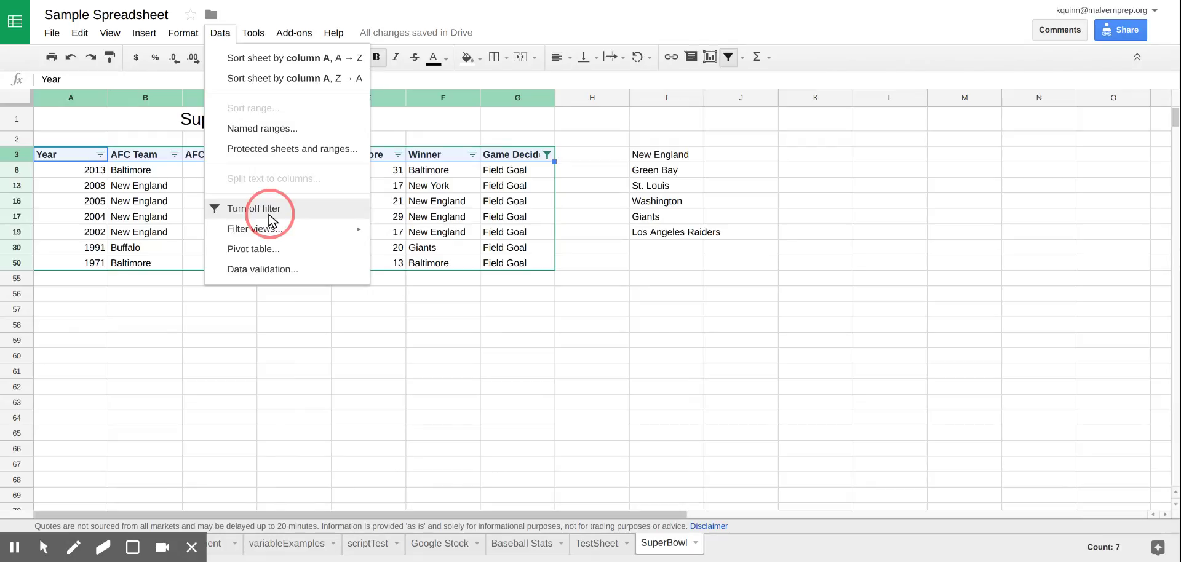
# Step: Start a FILTER formula in cell K3 with the open-ended table range A4:G as the data to filter
pyautogui.click(799, 160)
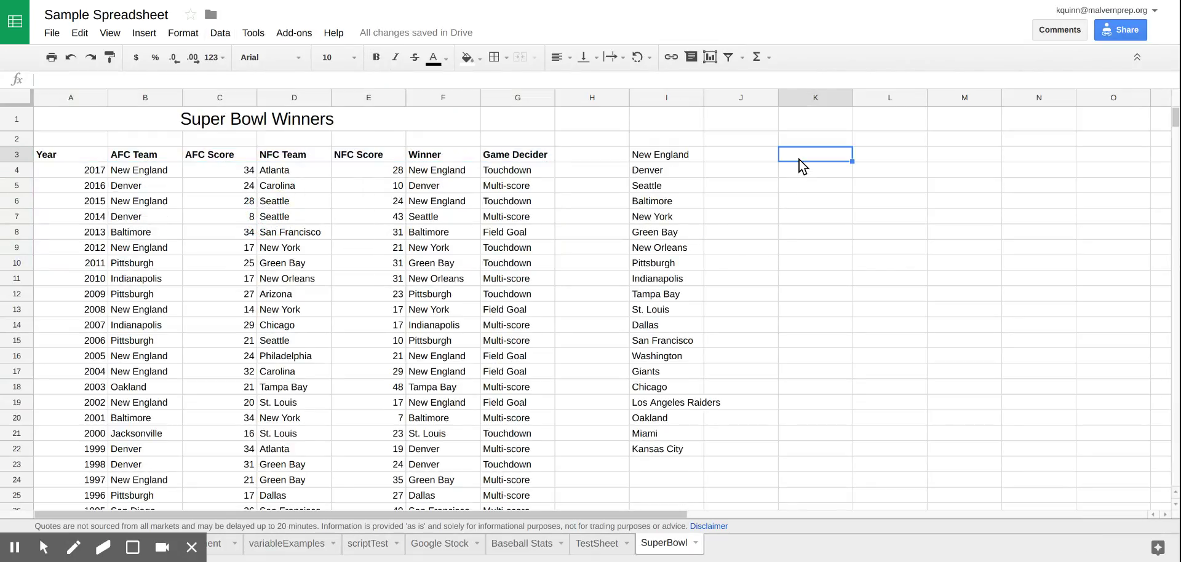
pyautogui.write('=')
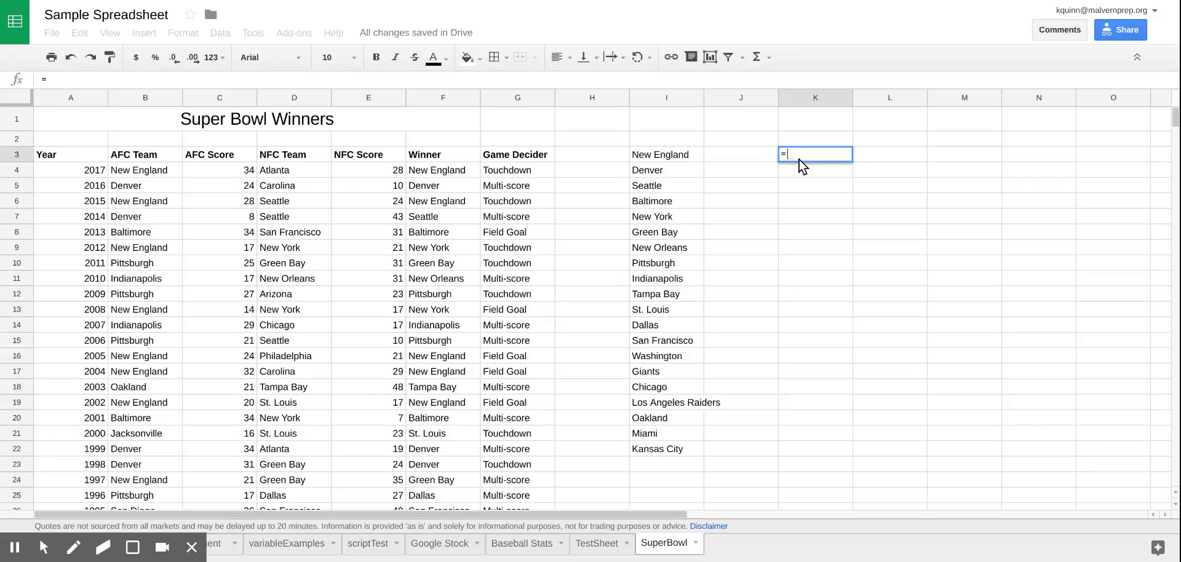
pyautogui.write('FILTER(')
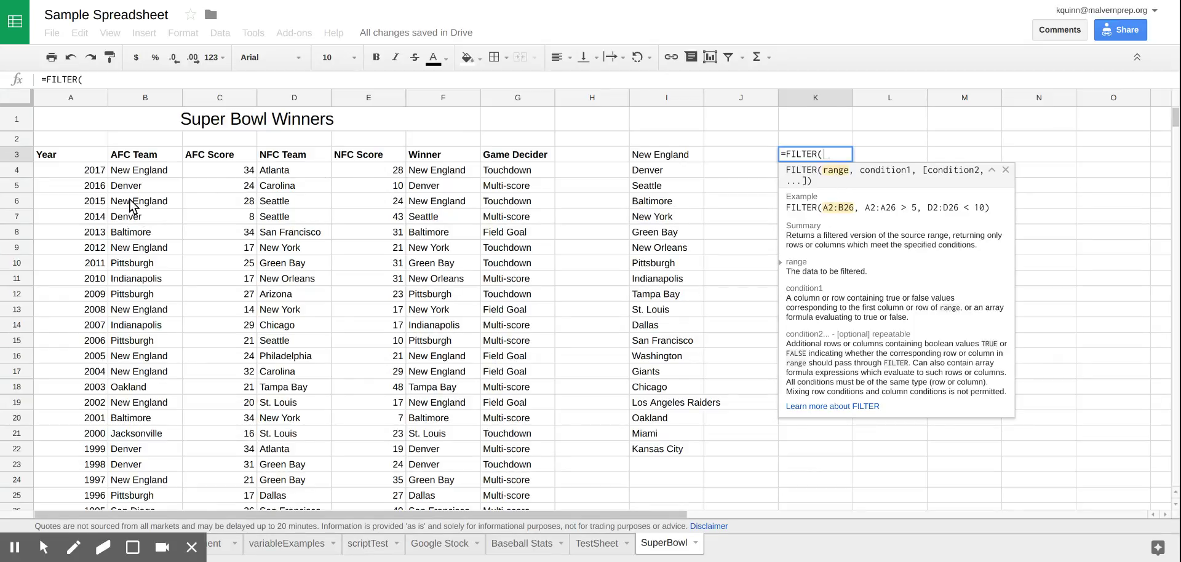
pyautogui.click(106, 173)
pyautogui.moveTo(110, 177); pyautogui.dragTo(508, 396)
pyautogui.moveTo(518, 383); pyautogui.dragTo(518, 386)
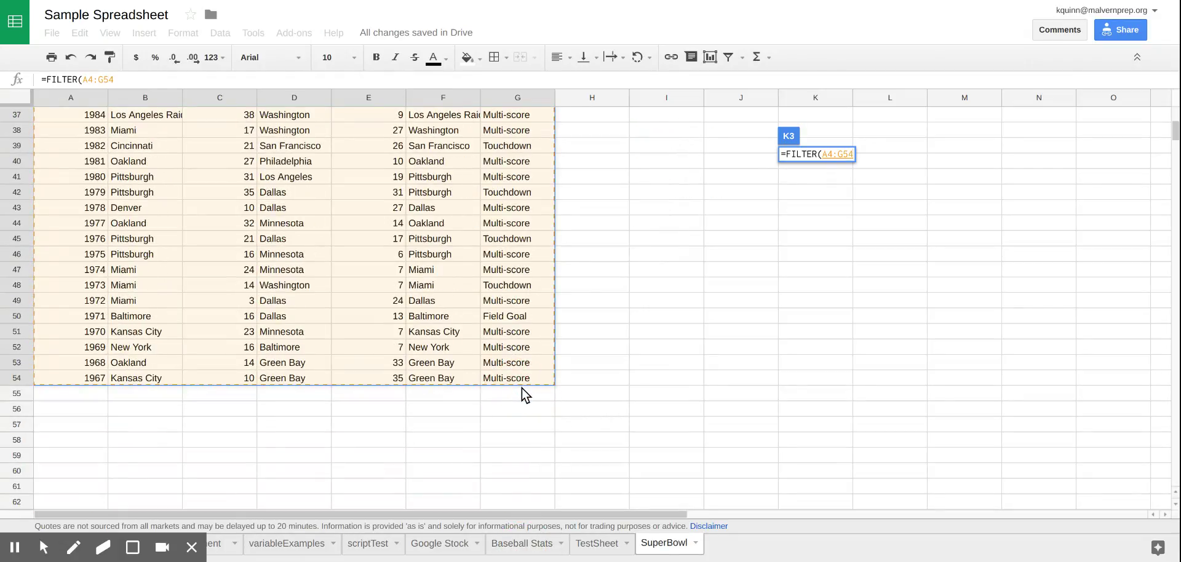
pyautogui.press('BackSpace')
pyautogui.press('BackSpace')
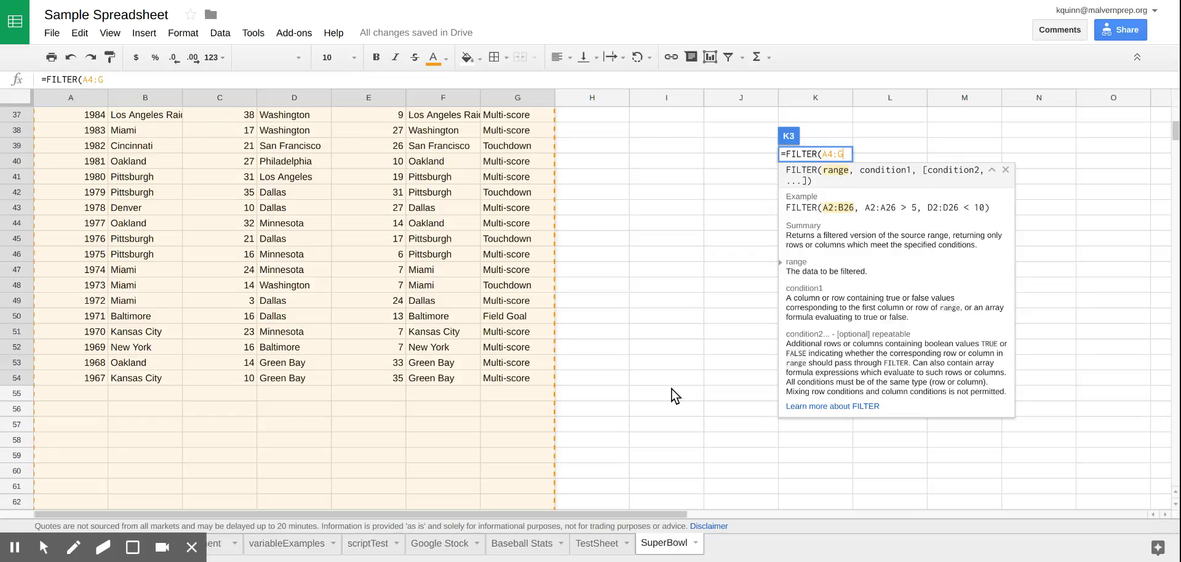
pyautogui.write(',')
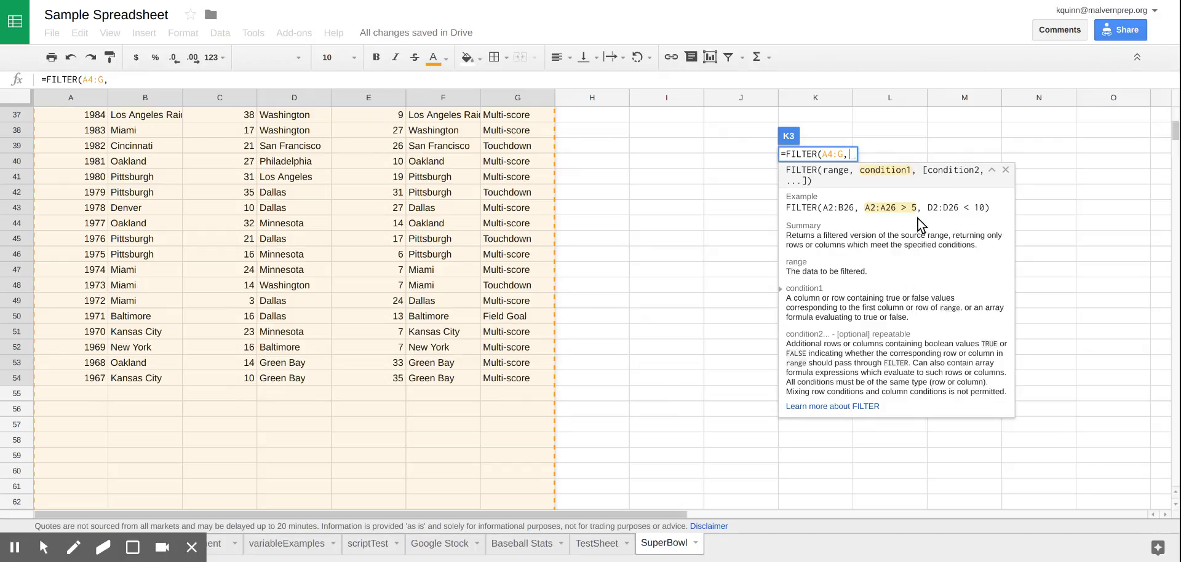
# Step: Complete the K3 formula with the condition G4:G = "Field Goal", and select all the game rows it returns
pyautogui.scroll(12, 677, 286)
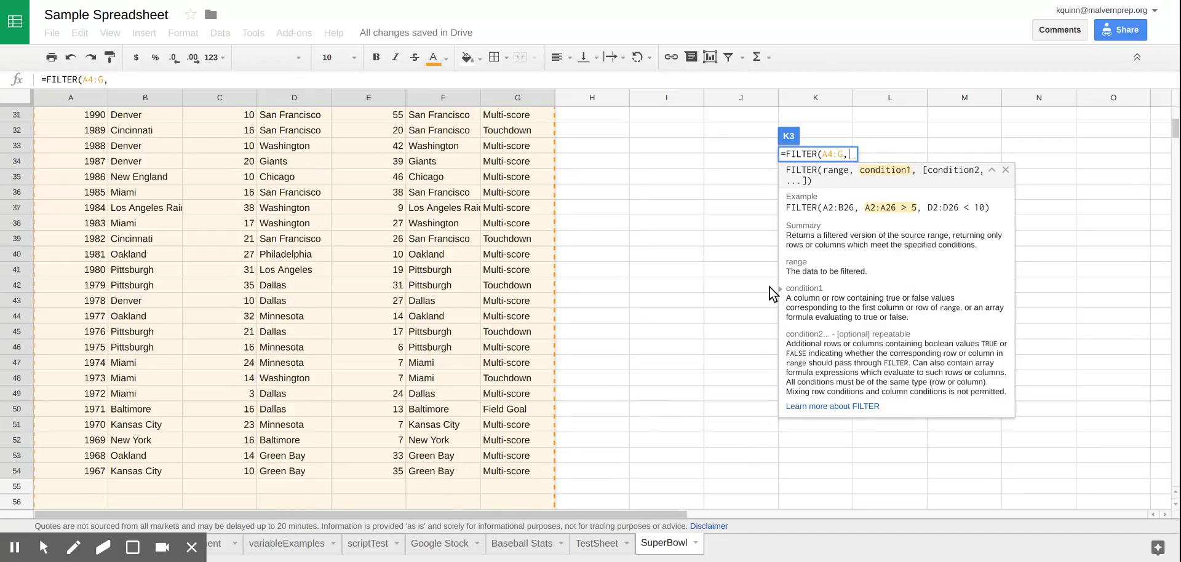
pyautogui.scroll(1, 690, 283)
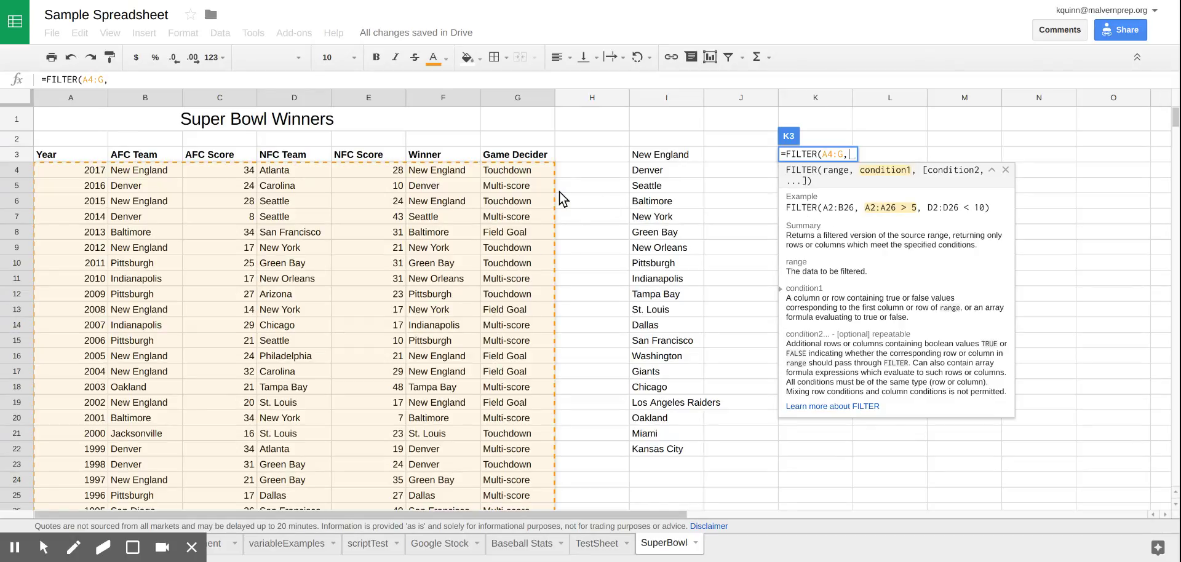
pyautogui.moveTo(517, 172); pyautogui.dragTo(522, 291)
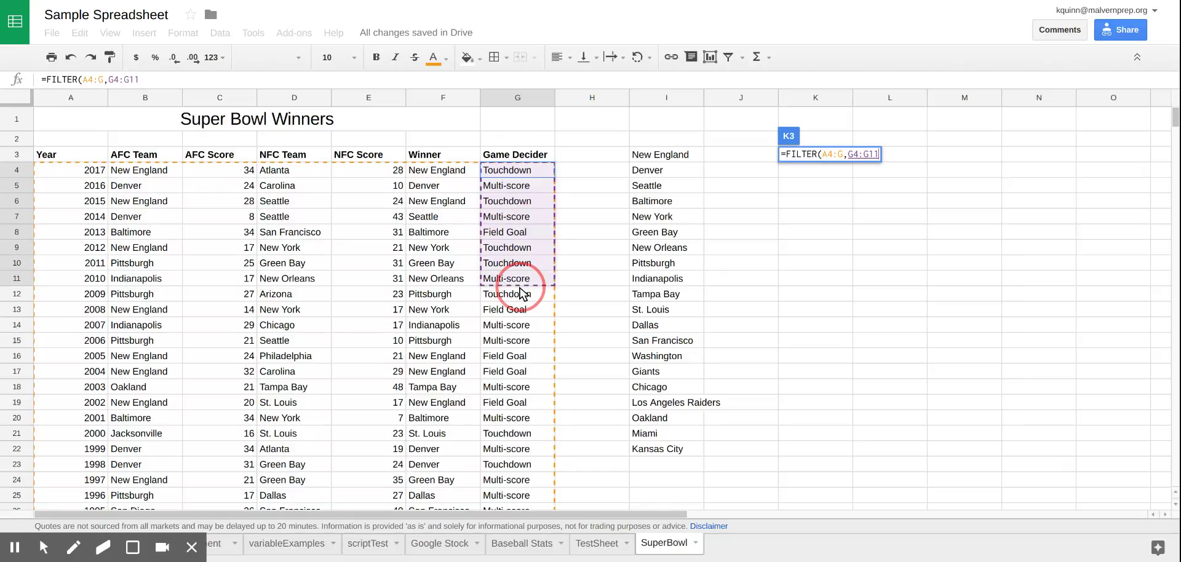
pyautogui.press('BackSpace')
pyautogui.press('BackSpace')
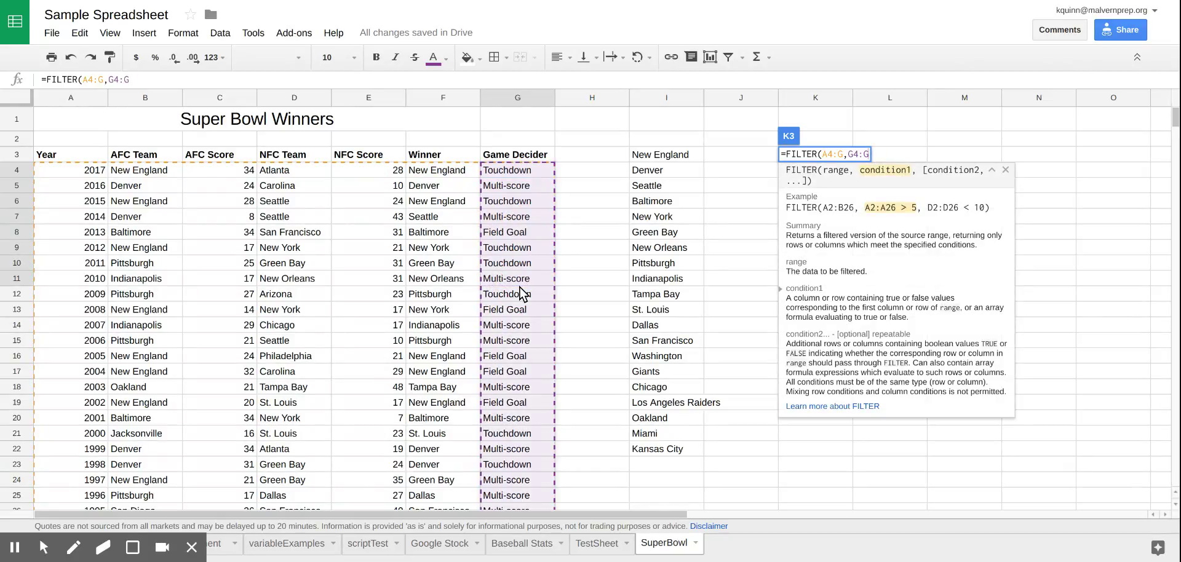
pyautogui.write('= ')
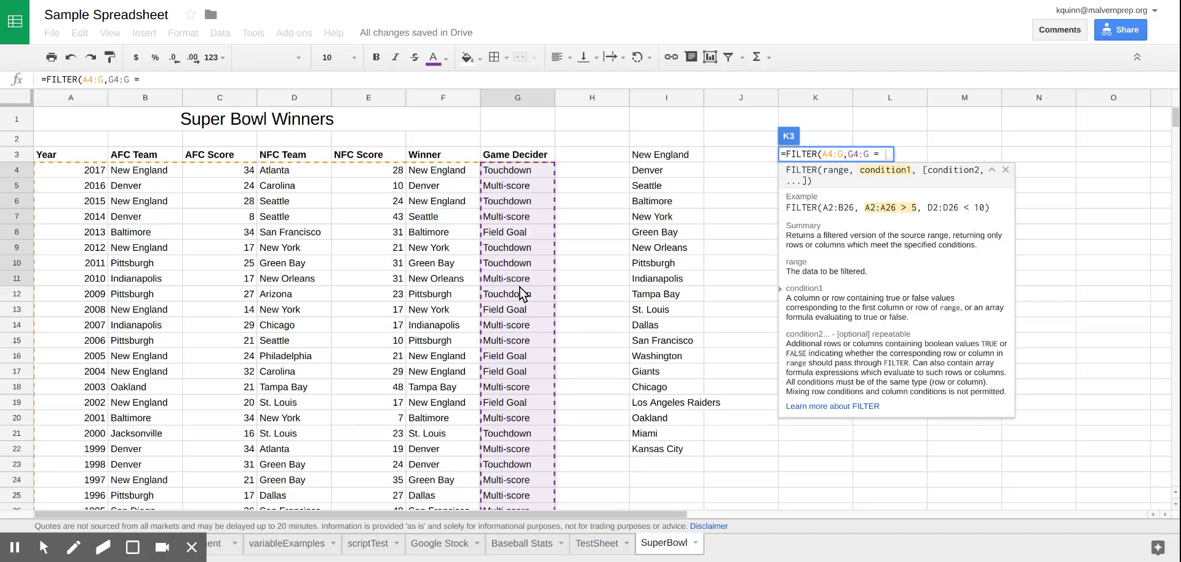
pyautogui.write('"Field')
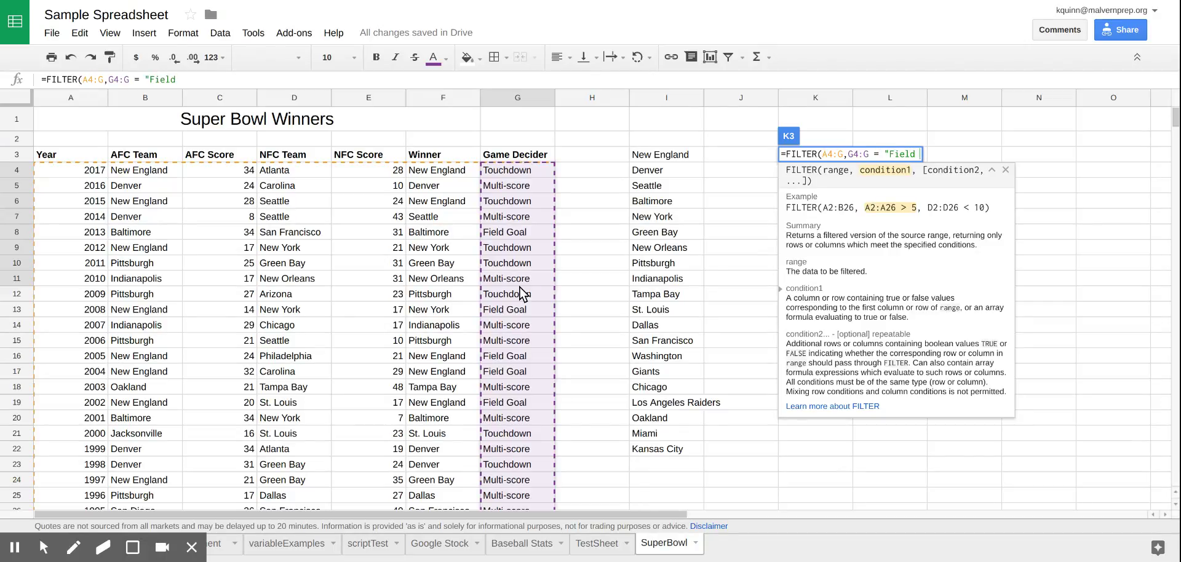
pyautogui.write(' Goal"')
pyautogui.write(')')
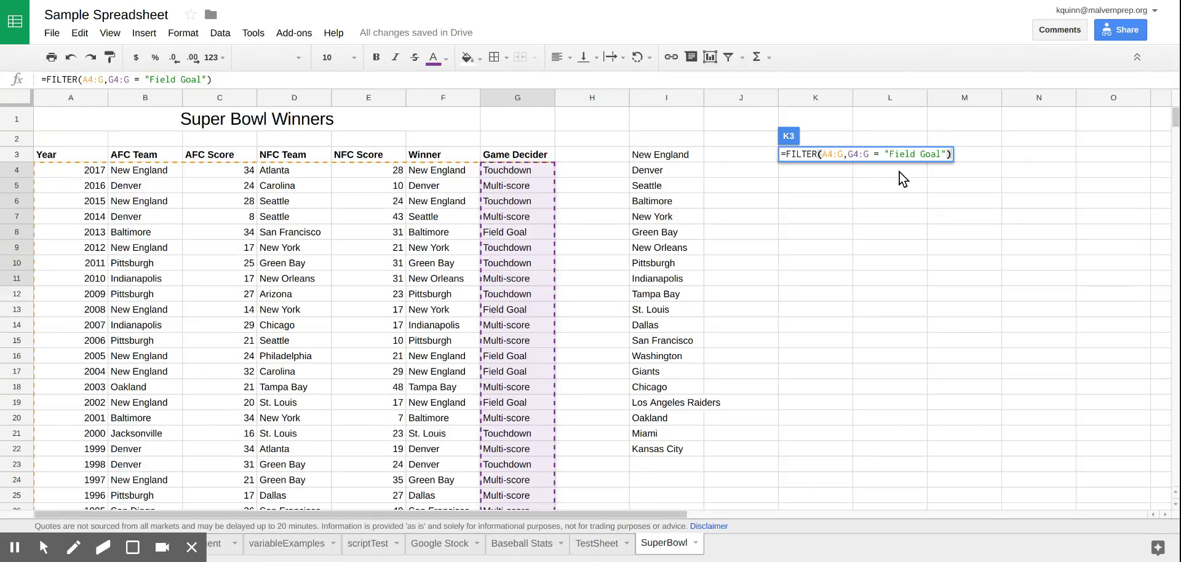
pyautogui.press('Return')
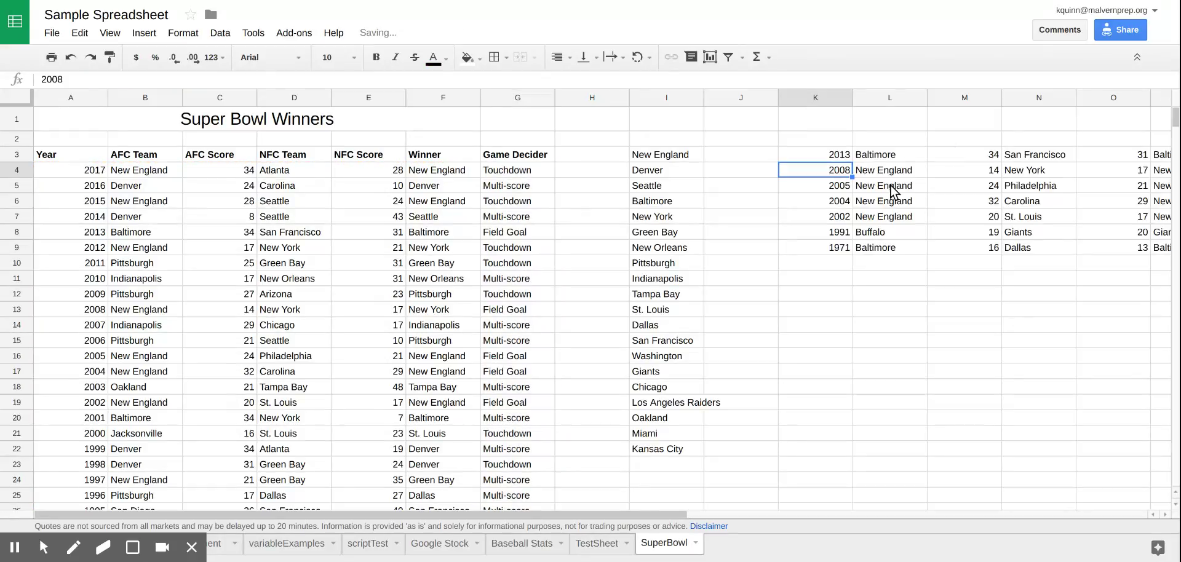
pyautogui.moveTo(614, 514); pyautogui.dragTo(785, 514)
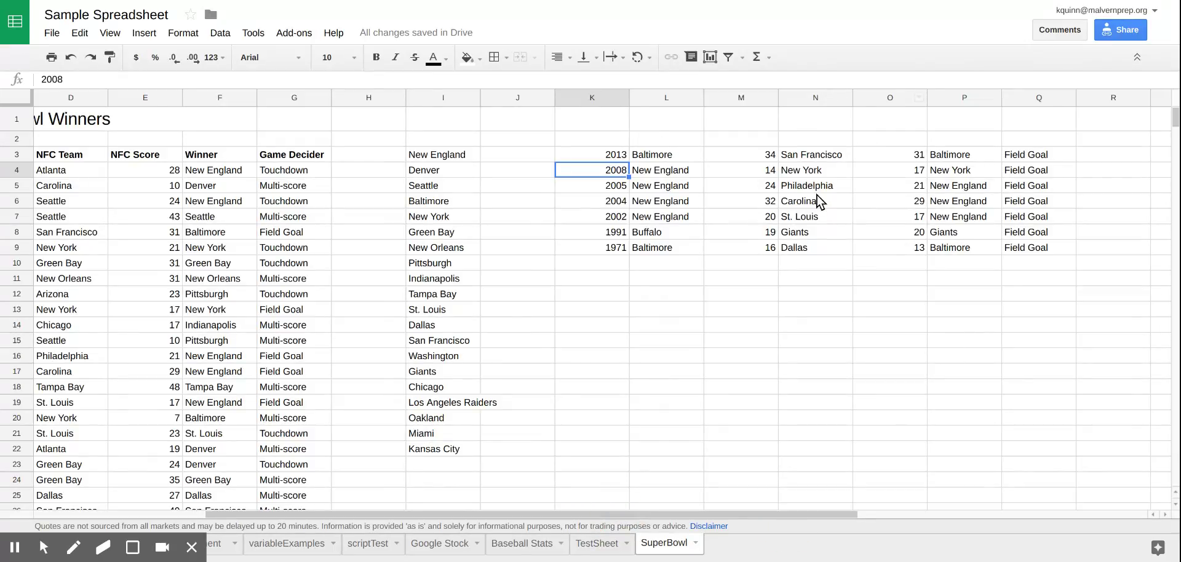
pyautogui.moveTo(610, 156); pyautogui.dragTo(1027, 255)
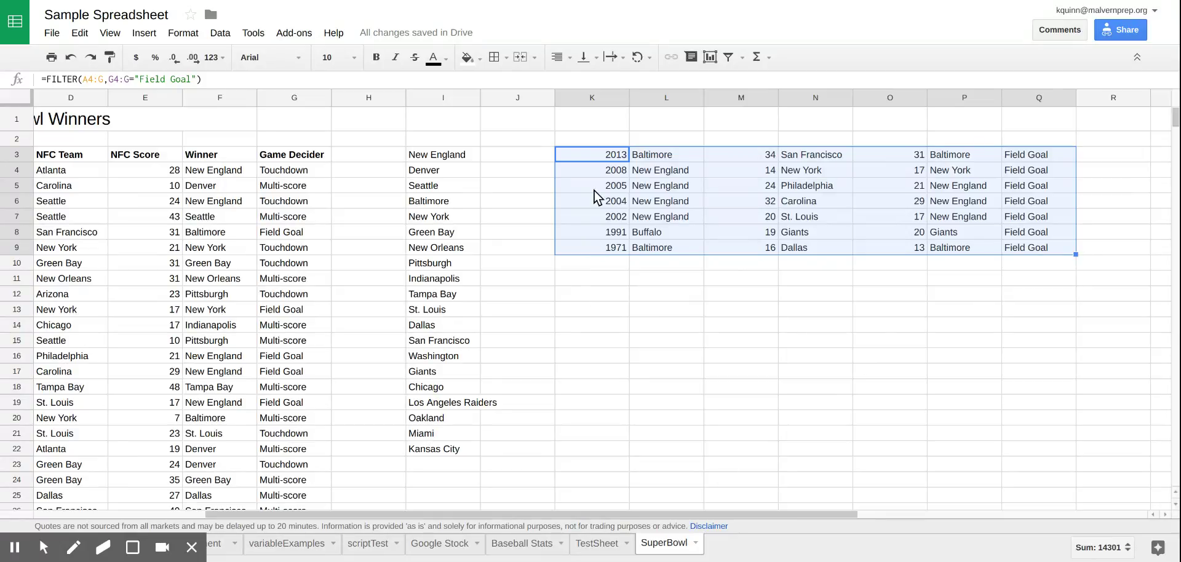
# Step: Add the second condition D4:D = "Philadelphia" to the FILTER formula in K3, and look over the returned row
pyautogui.click(593, 155)
pyautogui.doubleClick(592, 155)
pyautogui.click(711, 154)
pyautogui.write(',')
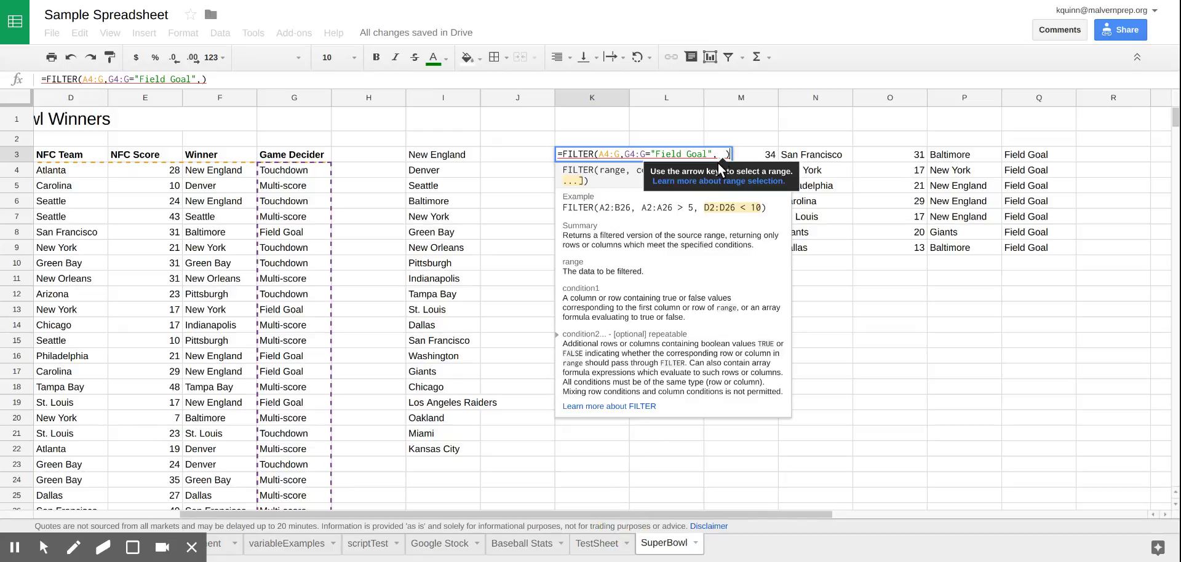
pyautogui.hscroll(-2, 631, 516)
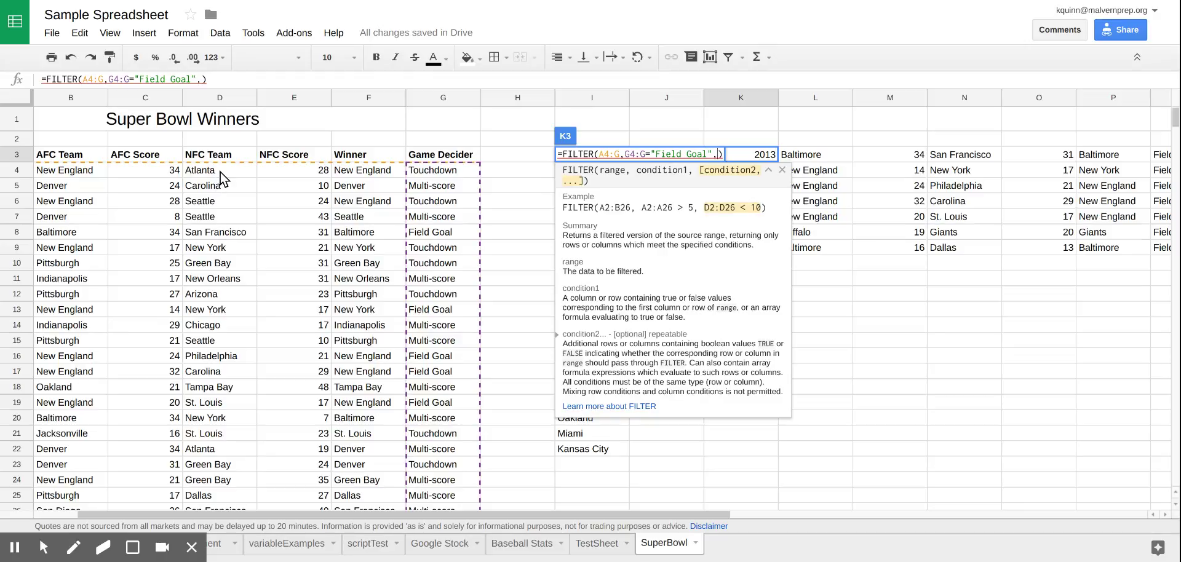
pyautogui.moveTo(220, 171); pyautogui.dragTo(227, 235)
pyautogui.press('BackSpace')
pyautogui.write('= "Philadelphia"')
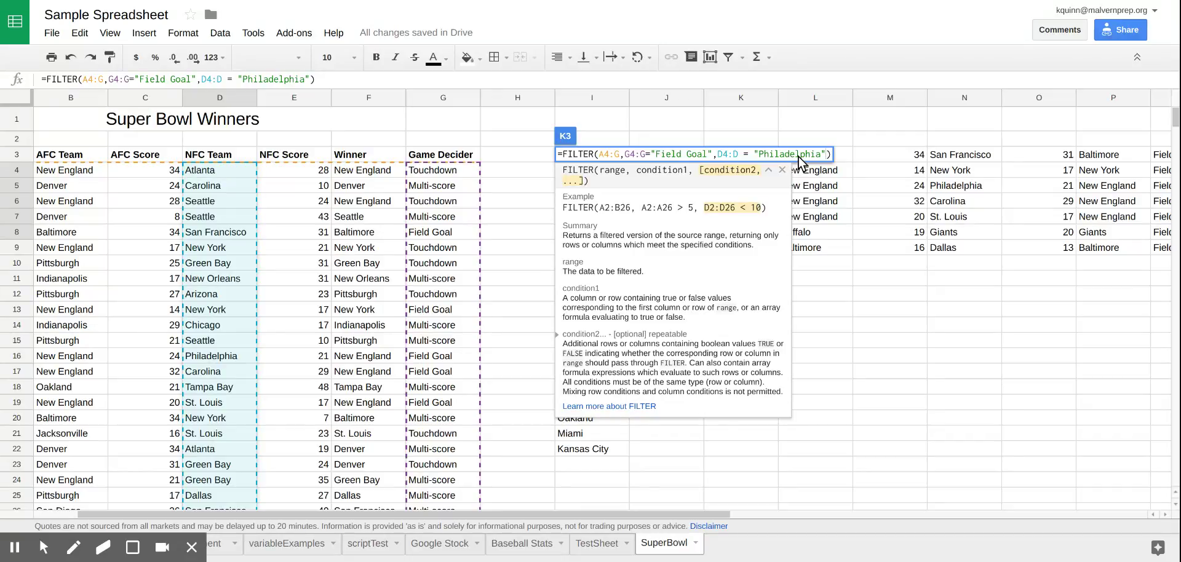
pyautogui.press('Return')
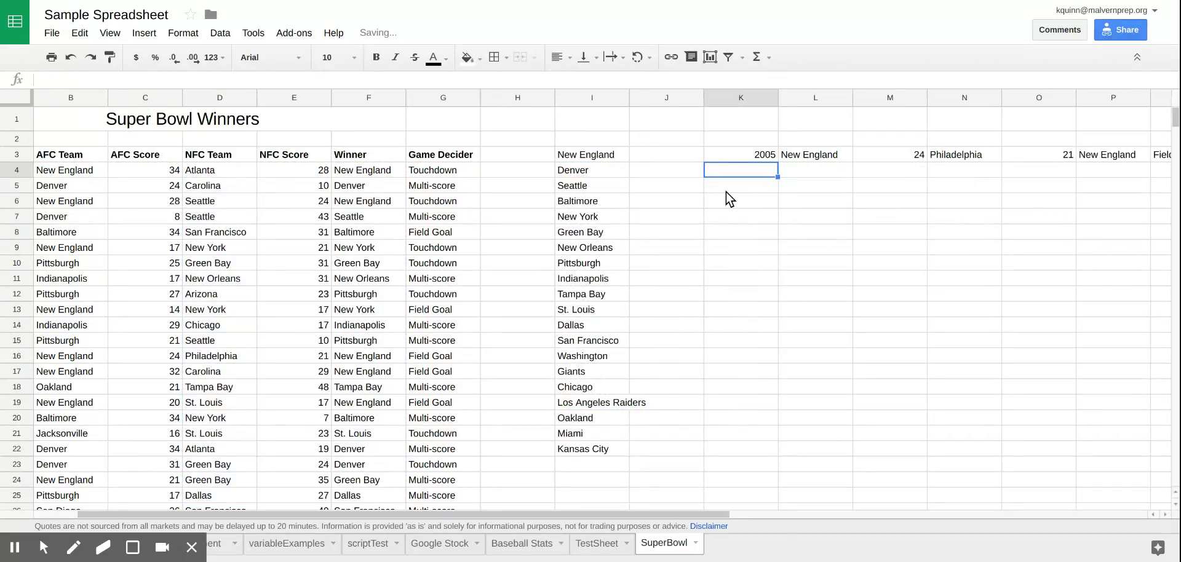
pyautogui.click(710, 514)
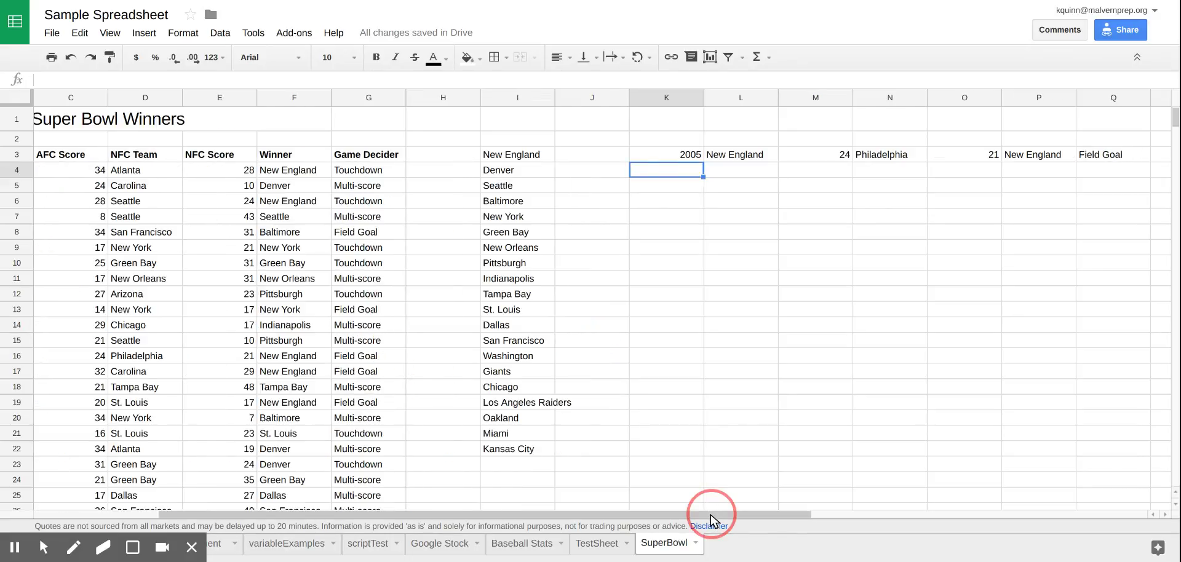
pyautogui.click(711, 515)
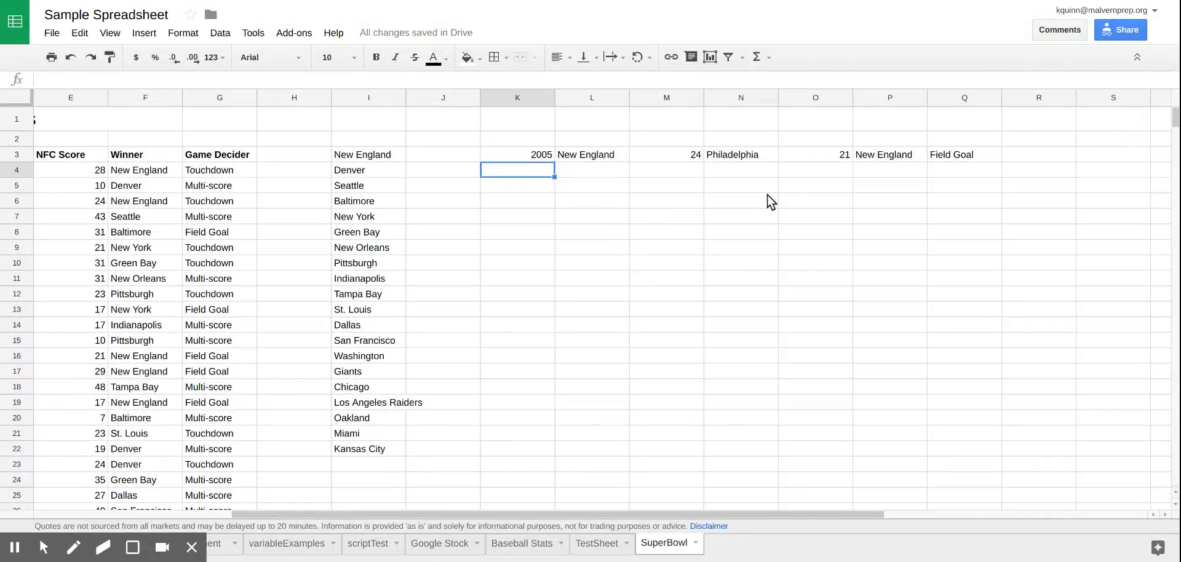
pyautogui.moveTo(769, 513); pyautogui.dragTo(707, 514)
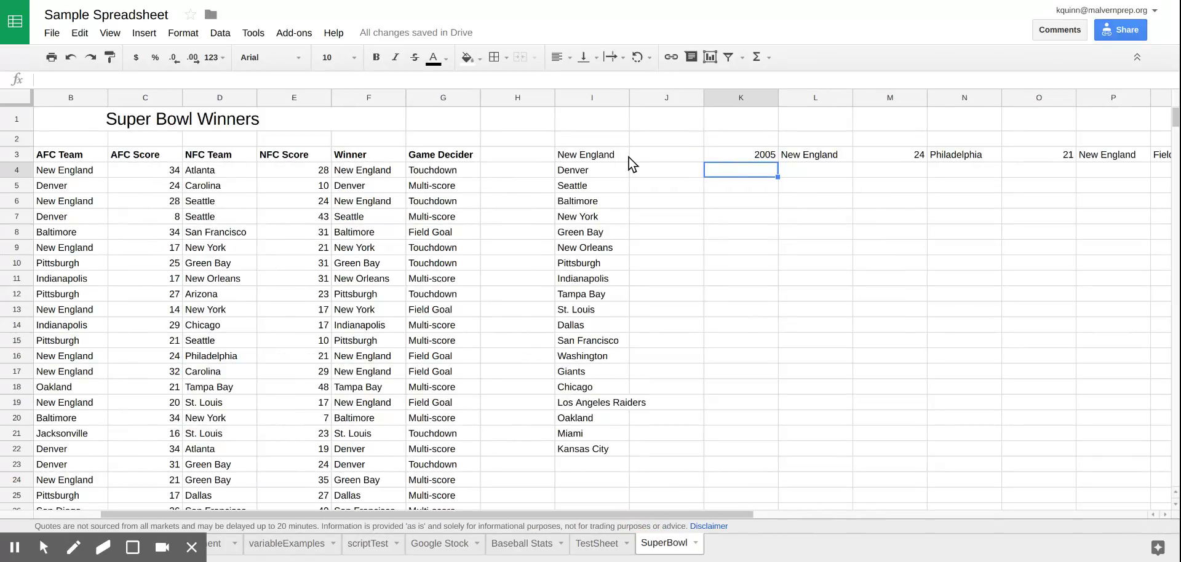